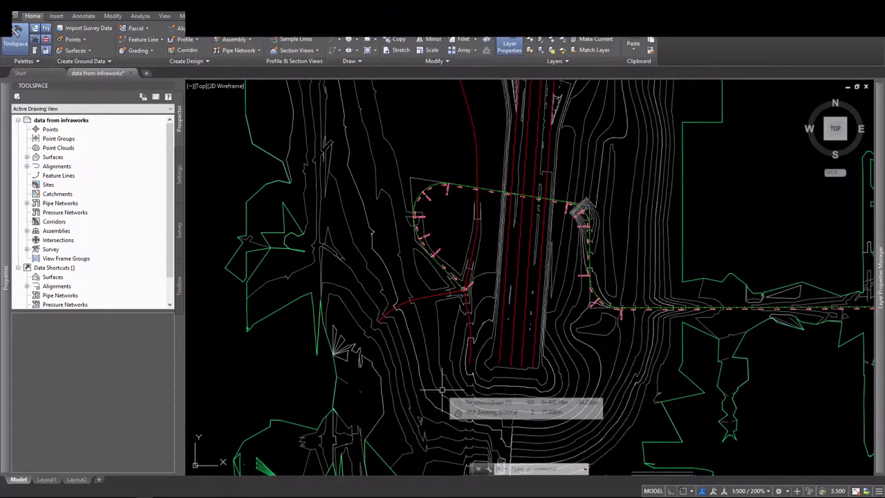
Change the AIW_Proposed_Ground surface style to No Display in its Surface Properties
{"action": "left_click", "coordinate": [366, 209]}
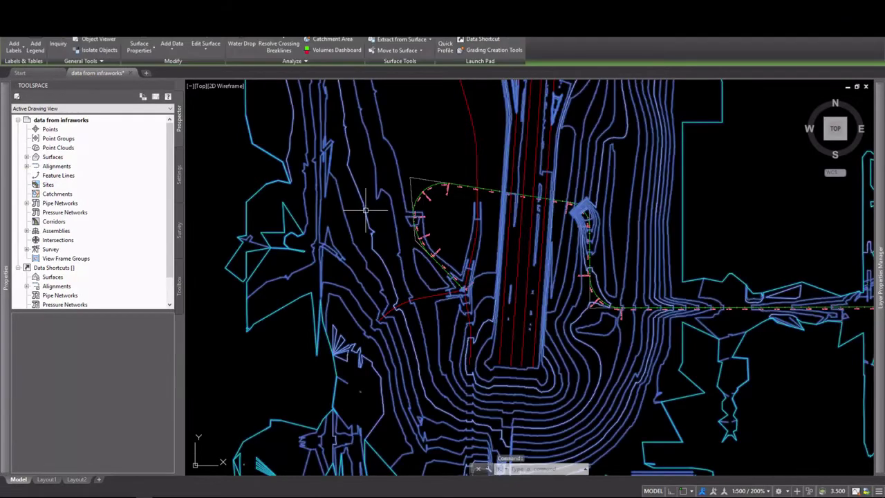
{"action": "right_click", "coordinate": [366, 210]}
{"action": "left_click", "coordinate": [387, 315]}
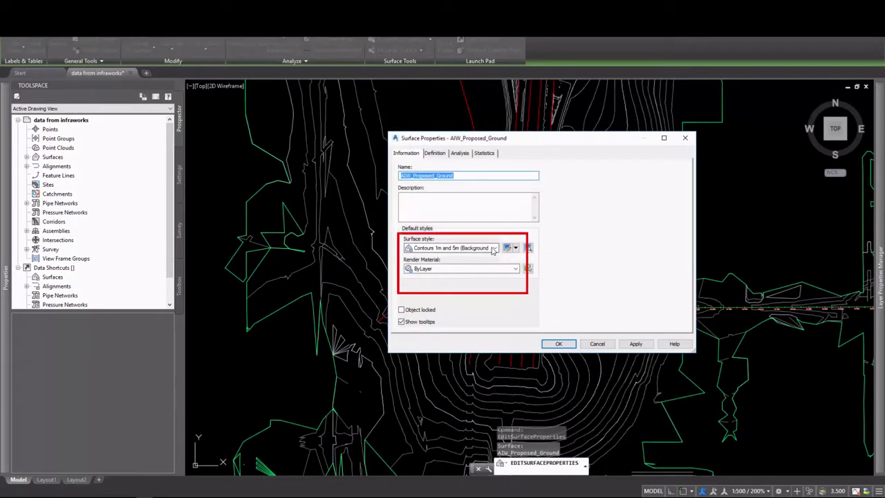
{"action": "left_click", "coordinate": [475, 248]}
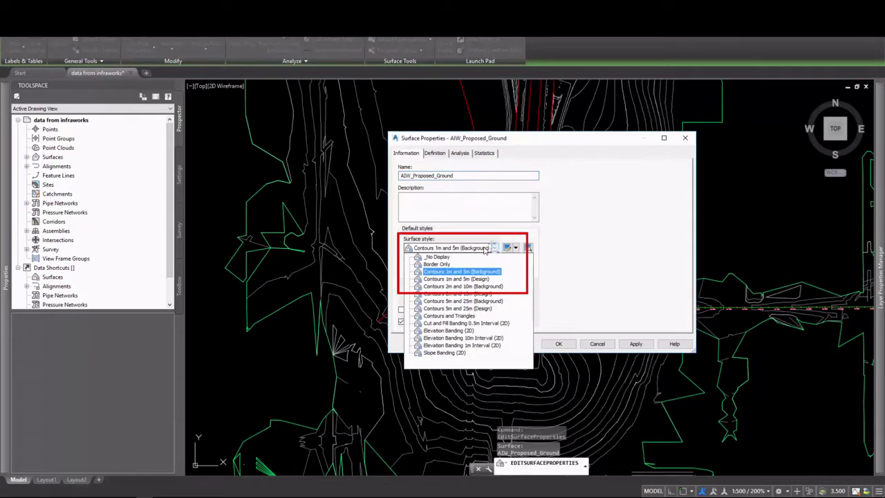
{"action": "left_click", "coordinate": [438, 258]}
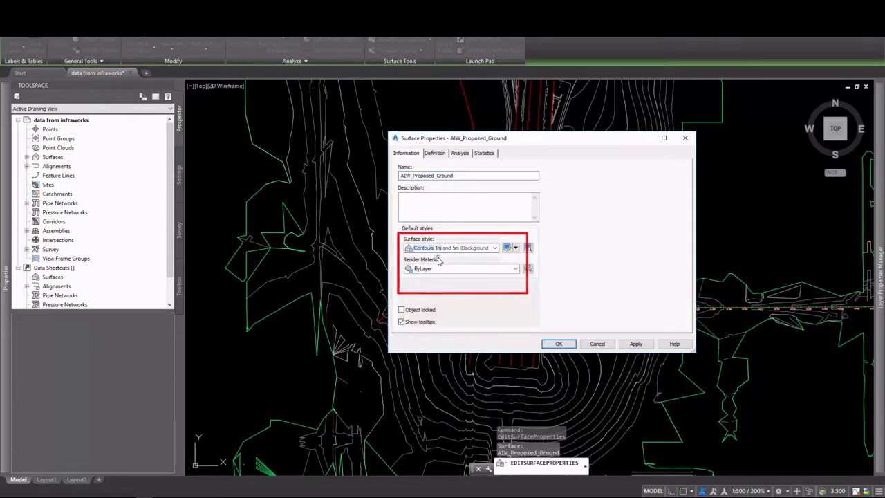
{"action": "left_click", "coordinate": [559, 344]}
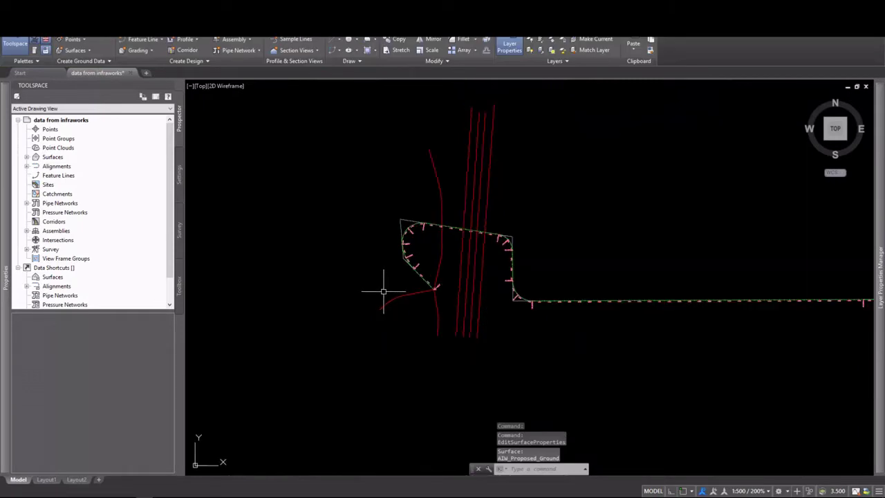
Zoom into the alignment corner of the drawing
{"action": "scroll", "coordinate": [472, 253], "scroll_direction": "up", "scroll_amount": 4}
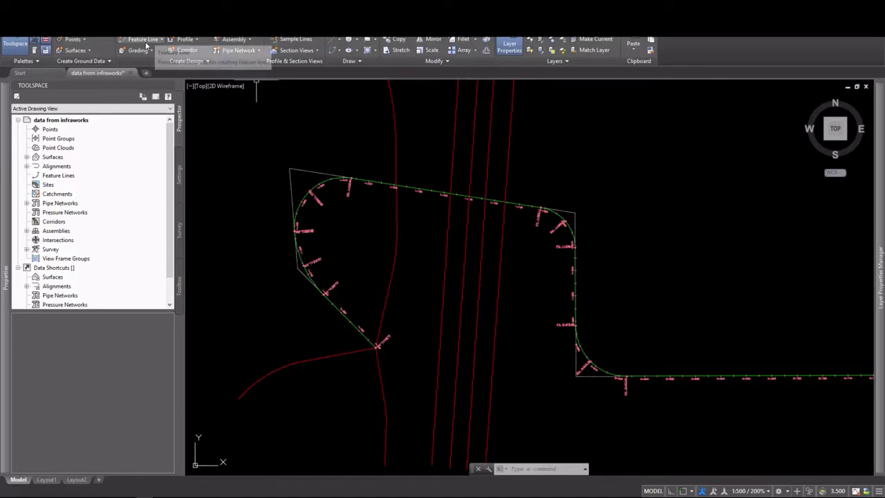
Import survey points.xml as COGO points through Insert > LandXML
{"action": "left_click", "coordinate": [59, 21]}
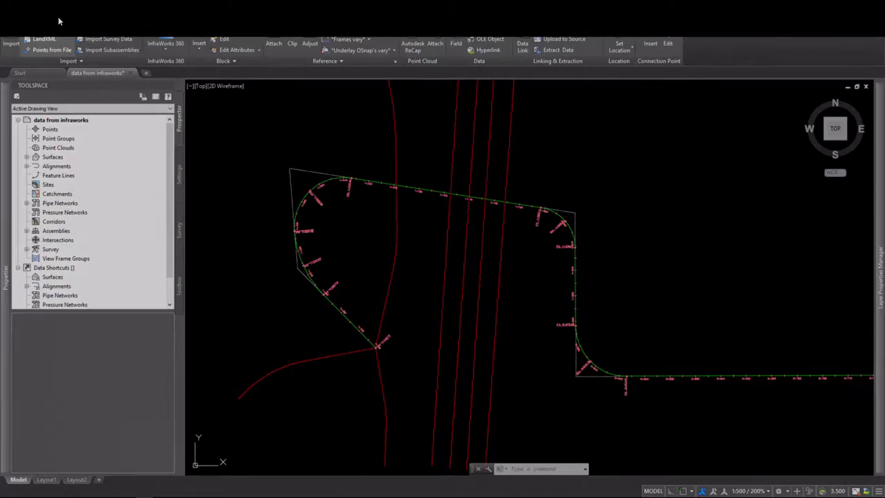
{"action": "left_click", "coordinate": [49, 40]}
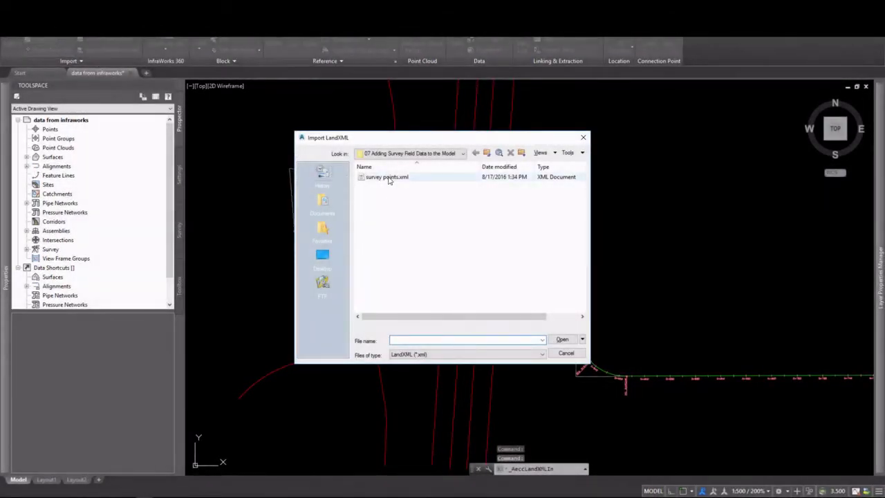
{"action": "left_click", "coordinate": [390, 178]}
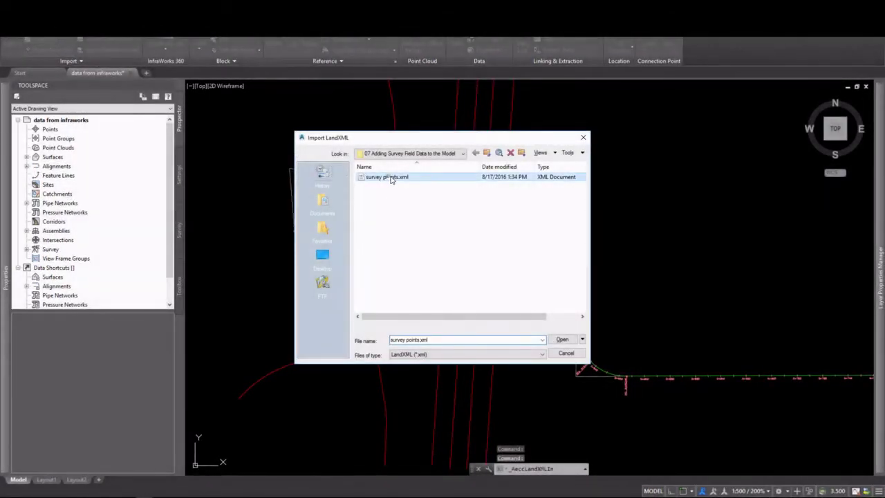
{"action": "left_click", "coordinate": [563, 340]}
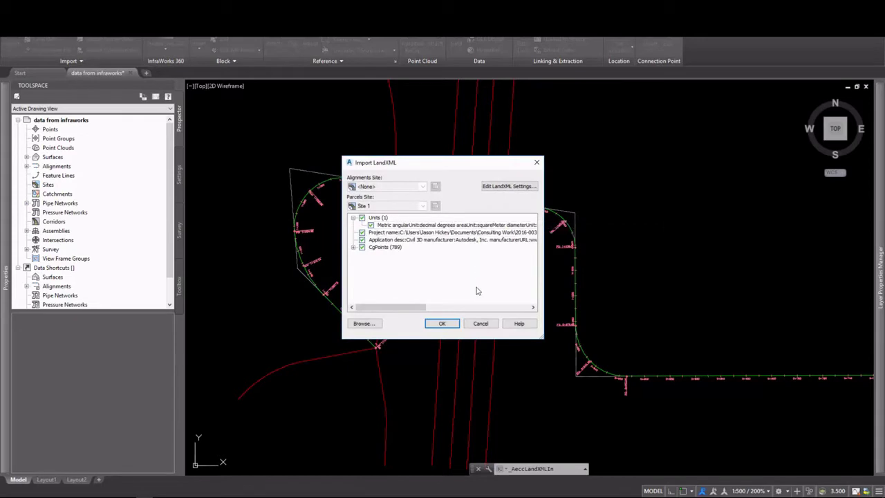
{"action": "left_click", "coordinate": [450, 325]}
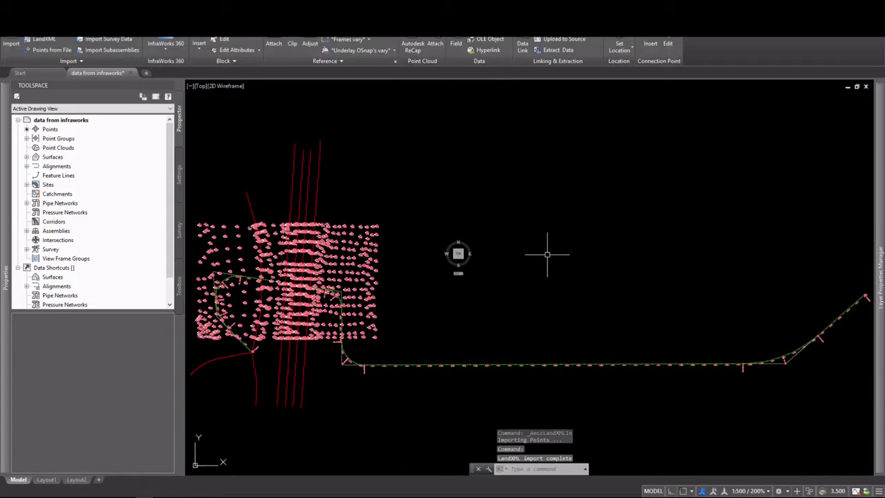
Zoom out and back in on the imported point cluster to inspect the point labels
{"action": "scroll", "coordinate": [641, 253], "scroll_direction": "down", "scroll_amount": 2}
{"action": "scroll", "coordinate": [415, 280], "scroll_direction": "up", "scroll_amount": 2}
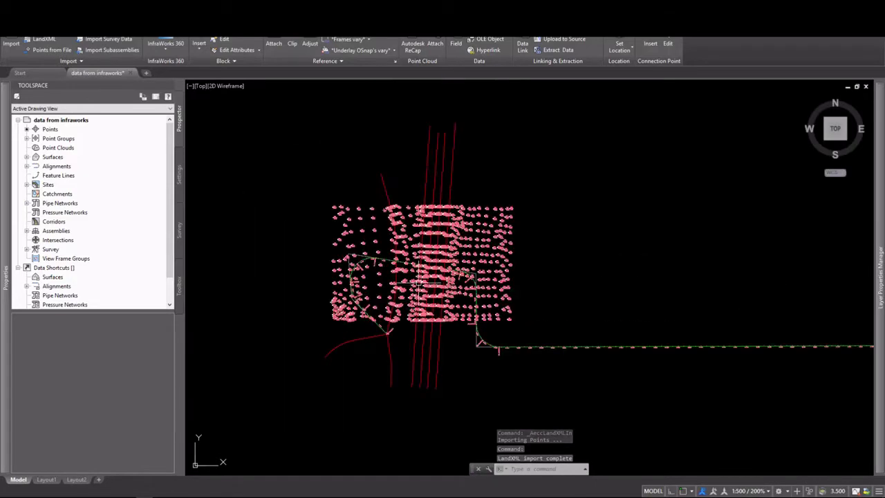
{"action": "scroll", "coordinate": [428, 273], "scroll_direction": "up", "scroll_amount": 2}
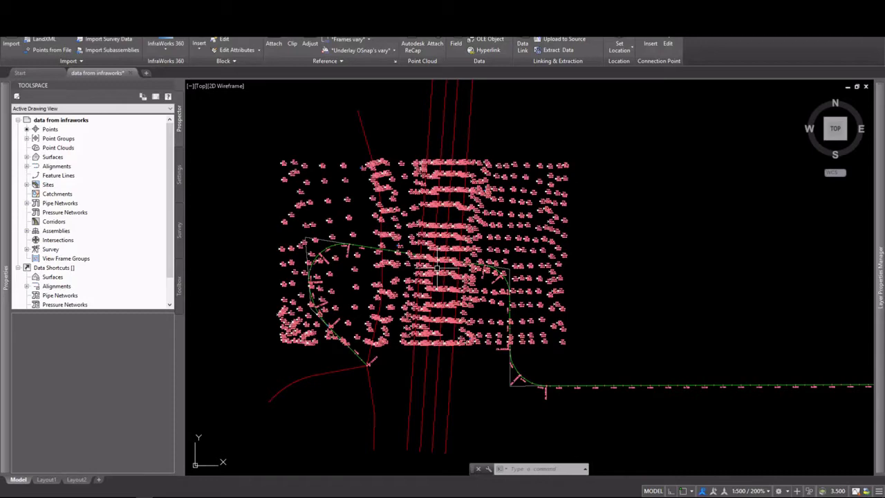
{"action": "scroll", "coordinate": [346, 366], "scroll_direction": "up", "scroll_amount": 5}
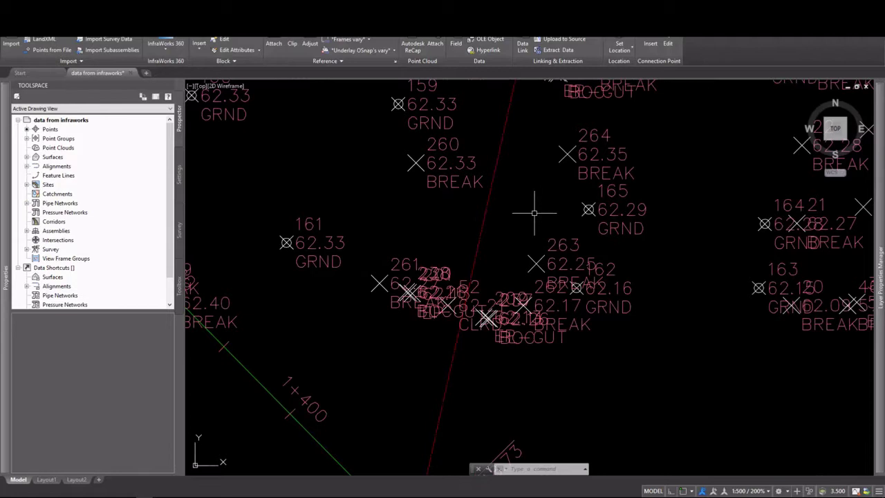
Set the annotation scale to 1:100 and zoom to check the smaller point labels
{"action": "left_click", "coordinate": [767, 491]}
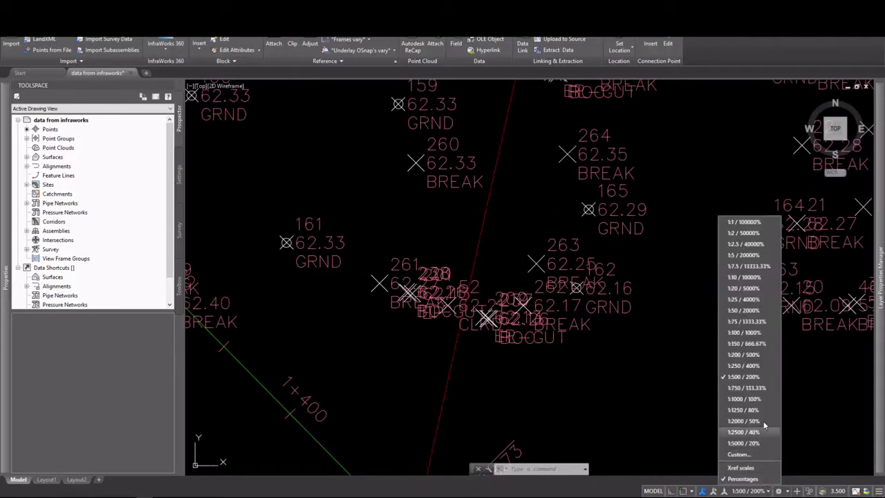
{"action": "left_click", "coordinate": [744, 333]}
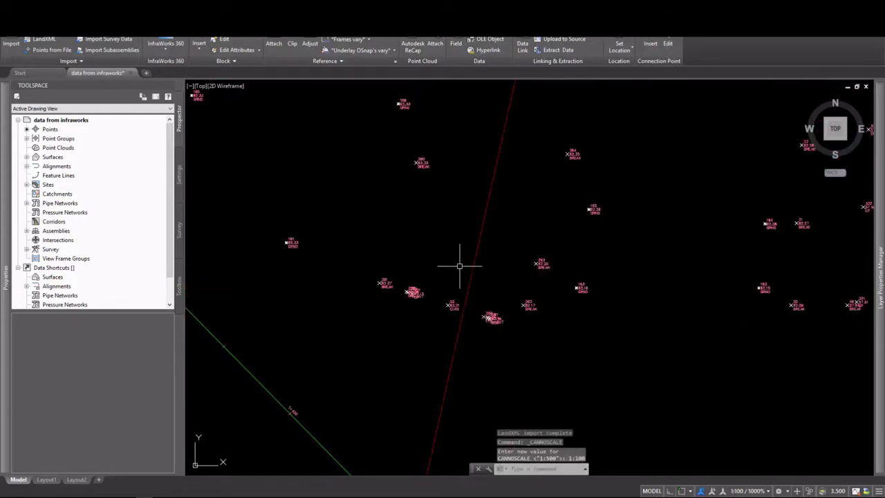
{"action": "scroll", "coordinate": [419, 145], "scroll_direction": "up", "scroll_amount": 3}
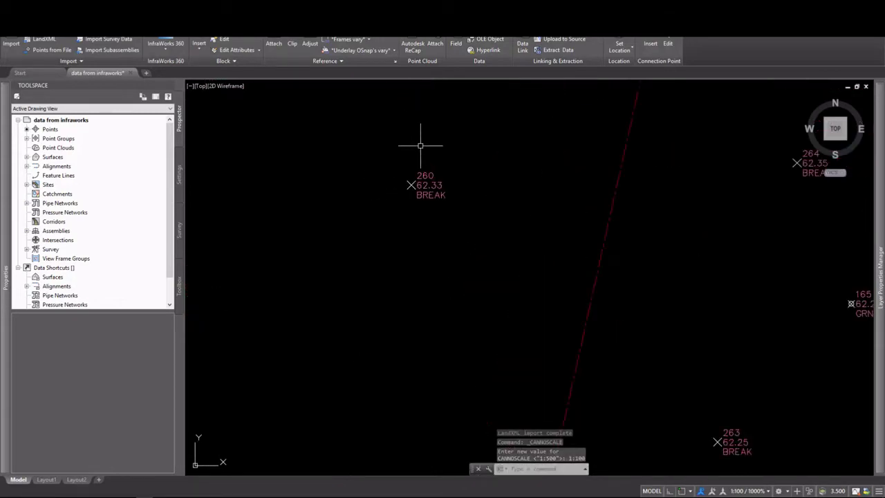
{"action": "scroll", "coordinate": [419, 148], "scroll_direction": "down", "scroll_amount": 1}
{"action": "scroll", "coordinate": [389, 371], "scroll_direction": "down", "scroll_amount": 2}
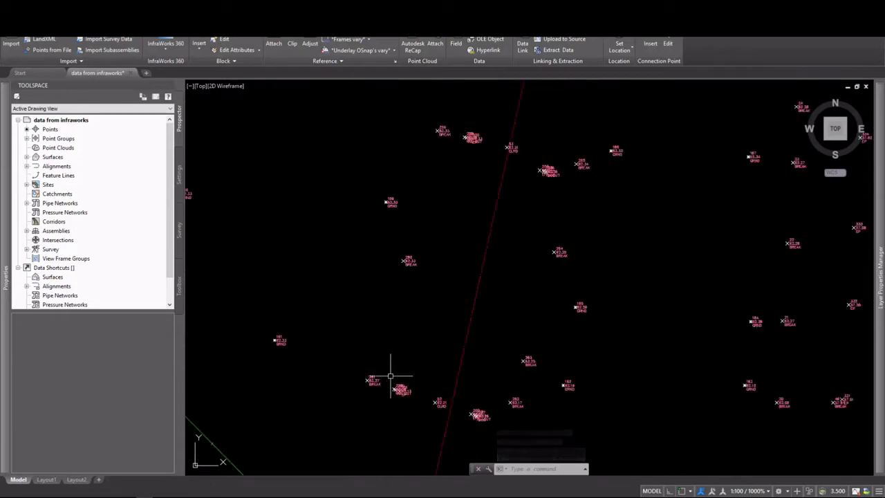
{"action": "scroll", "coordinate": [449, 175], "scroll_direction": "up", "scroll_amount": 2}
Bring up the Insert block gallery on the ribbon
{"action": "mouse_move", "coordinate": [448, 175]}
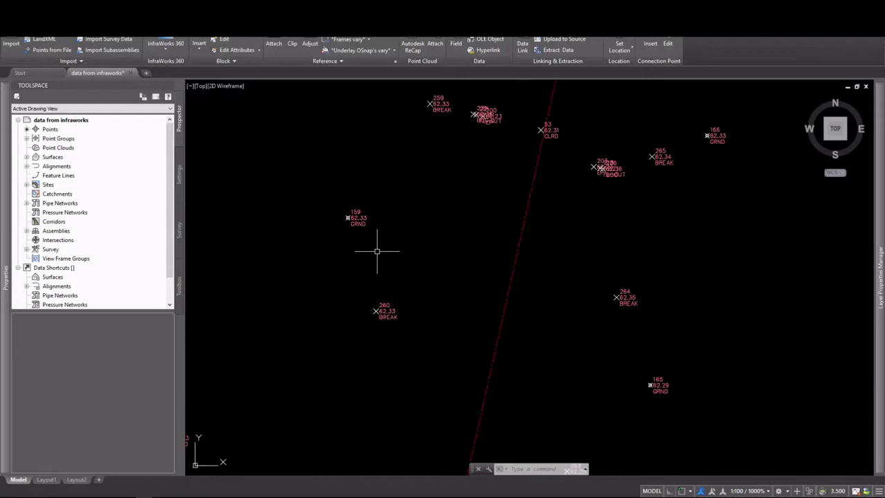
{"action": "scroll", "coordinate": [378, 250], "scroll_direction": "down", "scroll_amount": 3}
{"action": "left_click", "coordinate": [198, 43]}
Insert survey breaklines.dwg, exploded, at the drawing origin
{"action": "left_click", "coordinate": [281, 151]}
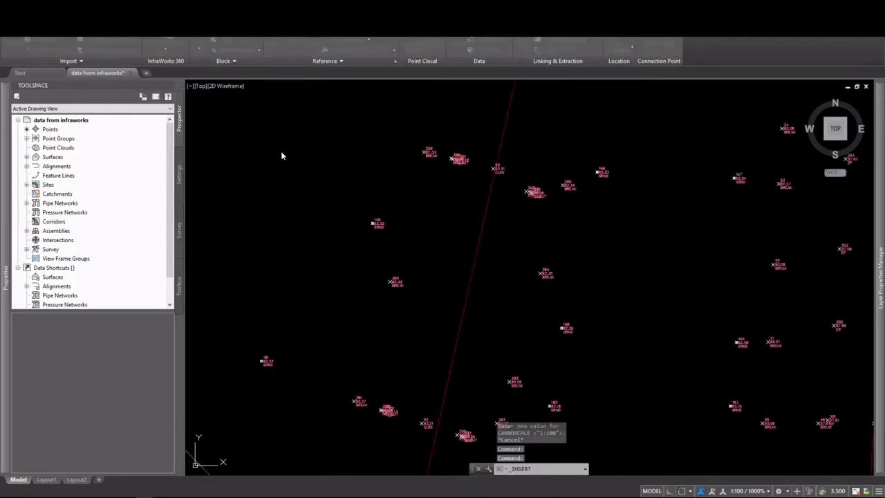
{"action": "left_click", "coordinate": [533, 62]}
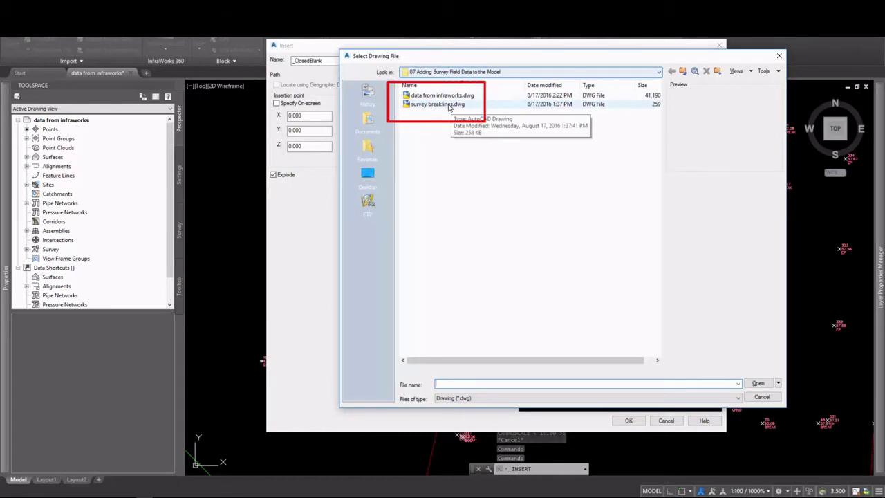
{"action": "left_click", "coordinate": [446, 105]}
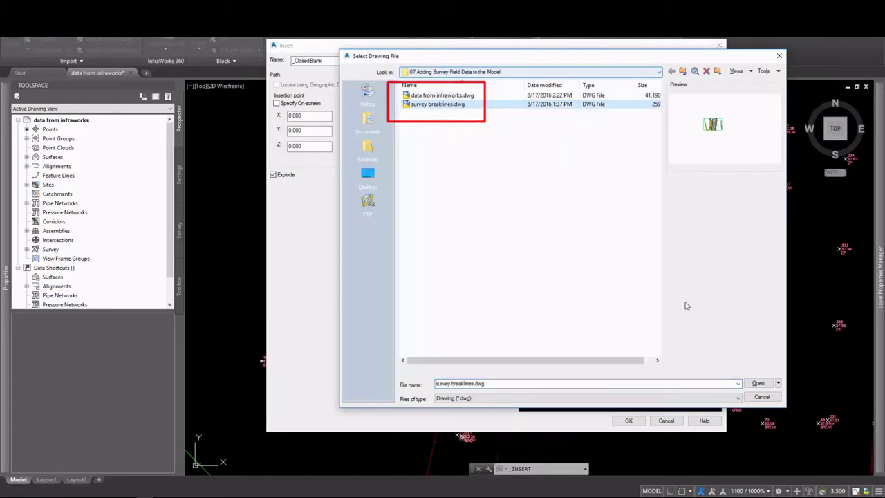
{"action": "left_click", "coordinate": [756, 382]}
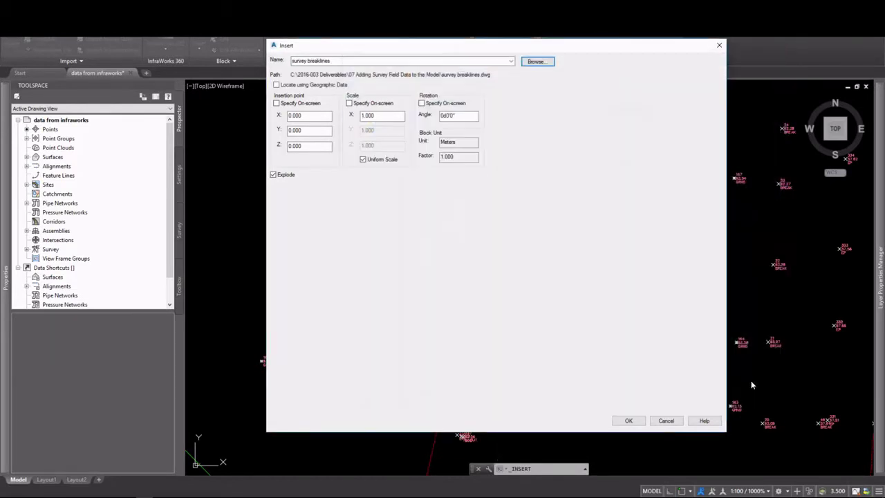
{"action": "left_click", "coordinate": [625, 421]}
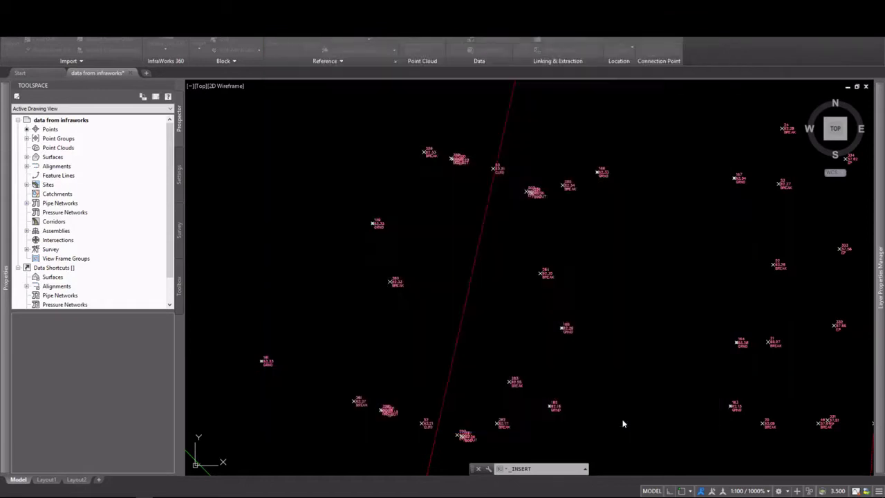
Zoom and pan over to the breakline feature line and select it
{"action": "scroll", "coordinate": [396, 242], "scroll_direction": "down", "scroll_amount": 3}
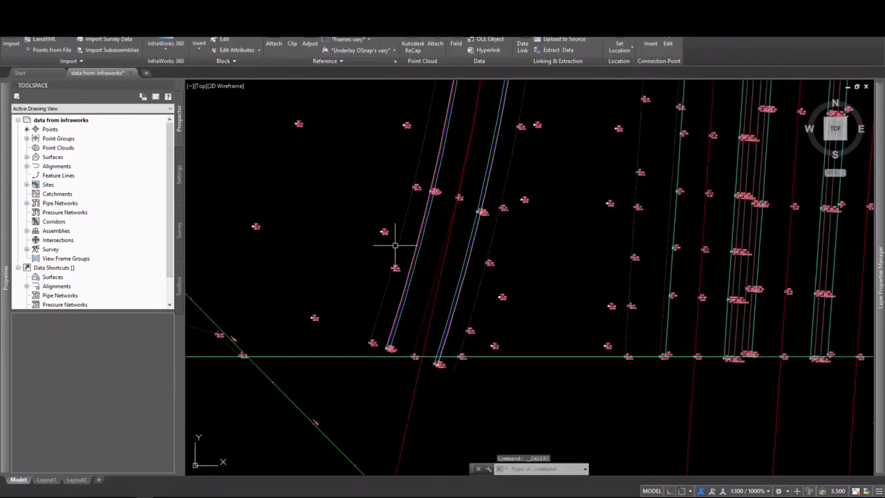
{"action": "scroll", "coordinate": [451, 355], "scroll_direction": "down", "scroll_amount": 1}
{"action": "scroll", "coordinate": [422, 360], "scroll_direction": "down", "scroll_amount": 2}
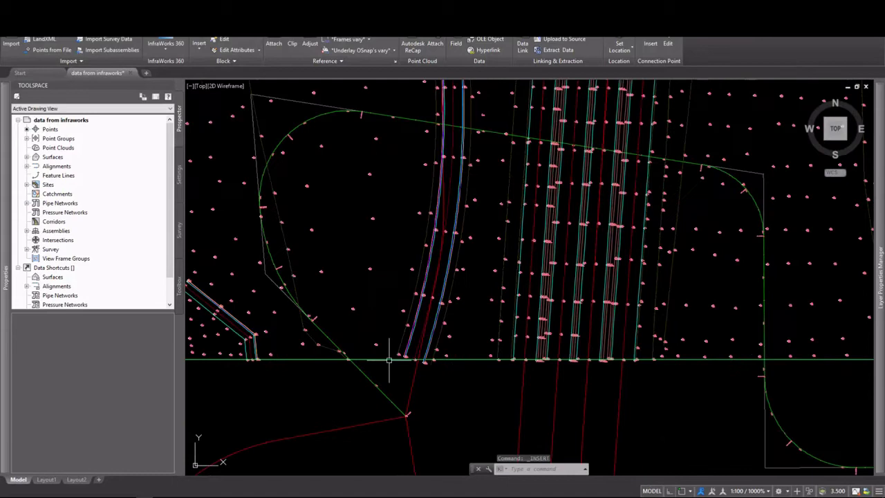
{"action": "scroll", "coordinate": [357, 366], "scroll_direction": "up", "scroll_amount": 1}
{"action": "middle_click_drag", "start_coordinate": [377, 373], "coordinate": [301, 476]}
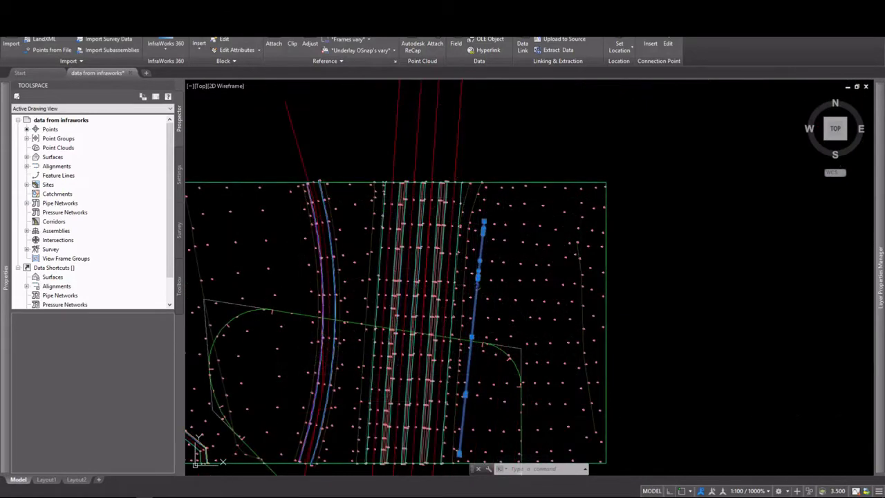
{"action": "left_click", "coordinate": [475, 290]}
Show the selected feature line in the Elevation Editor to check its elevations
{"action": "scroll", "coordinate": [473, 290], "scroll_direction": "up", "scroll_amount": 2}
{"action": "scroll", "coordinate": [473, 290], "scroll_direction": "up", "scroll_amount": 4}
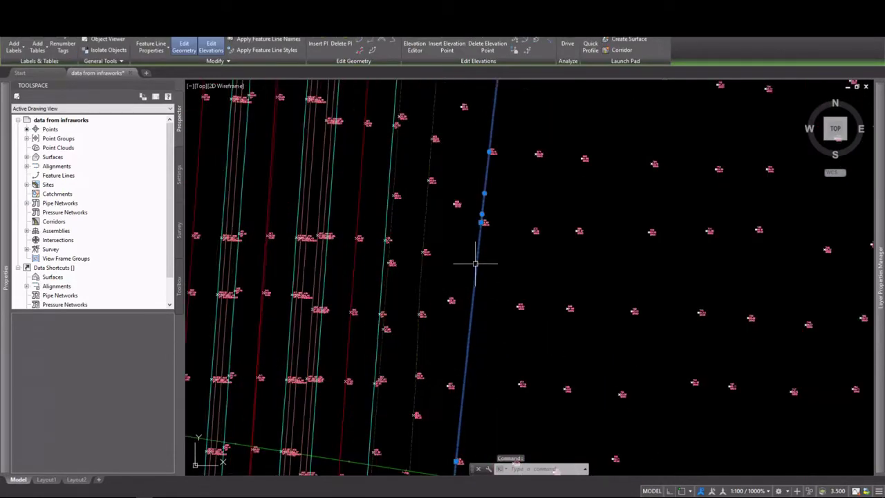
{"action": "right_click", "coordinate": [553, 197]}
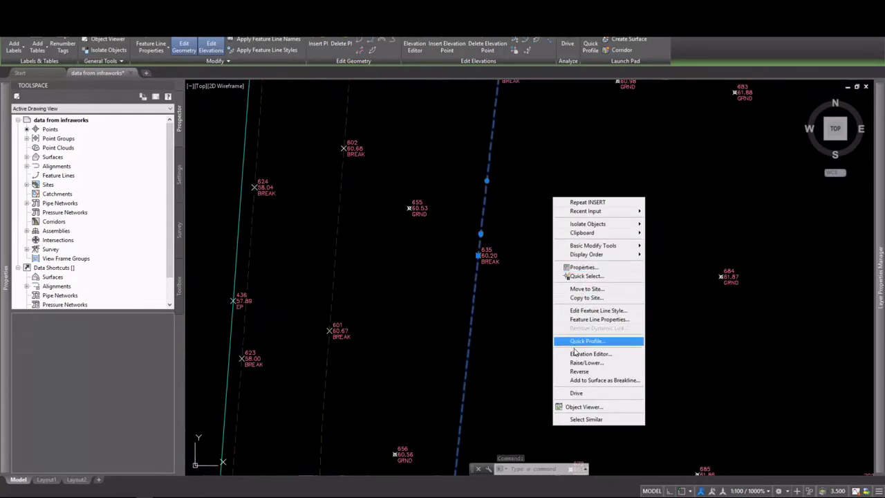
{"action": "left_click", "coordinate": [579, 354]}
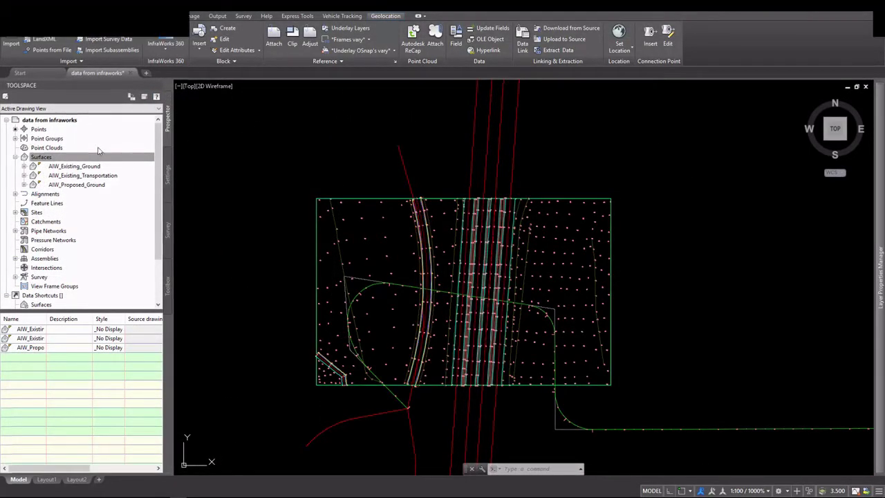
Start a new TIN surface under Surfaces and name it Field Survey
{"action": "right_click", "coordinate": [64, 158]}
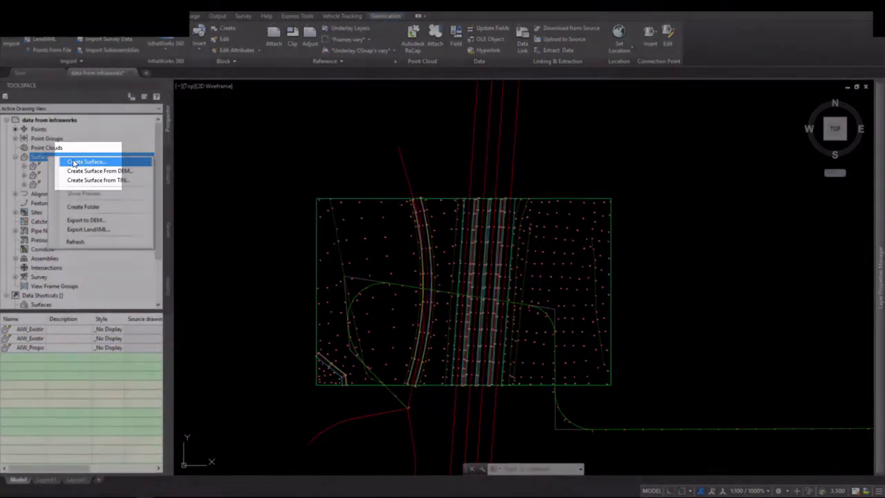
{"action": "left_click", "coordinate": [74, 163]}
{"action": "left_click_drag", "start_coordinate": [536, 244], "coordinate": [296, 139]}
{"action": "left_click", "coordinate": [379, 199]}
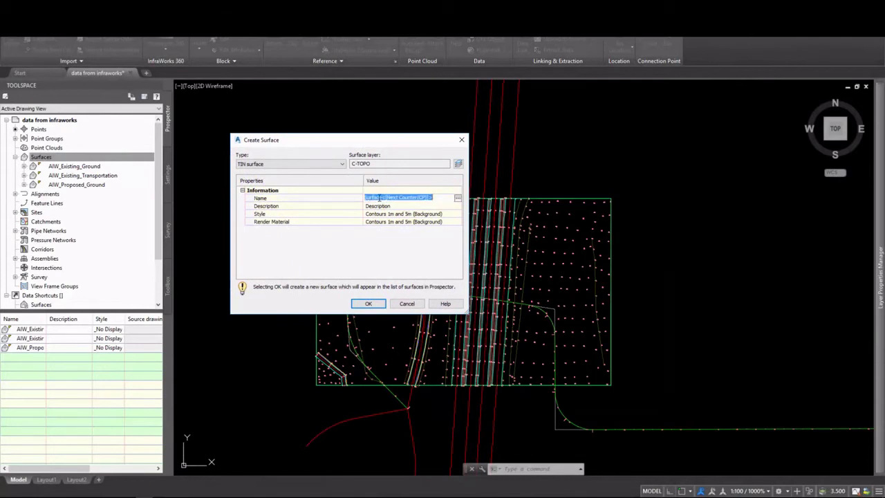
{"action": "type", "text": "Field Survey"}
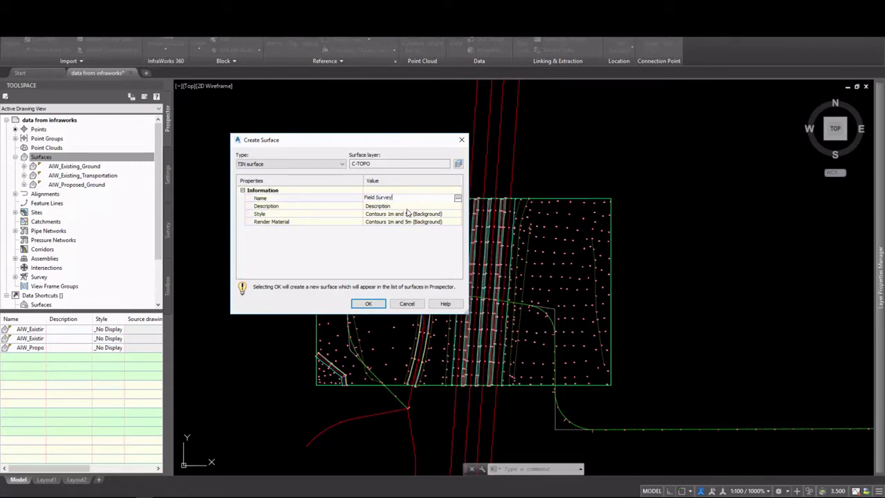
{"action": "key", "text": "Return"}
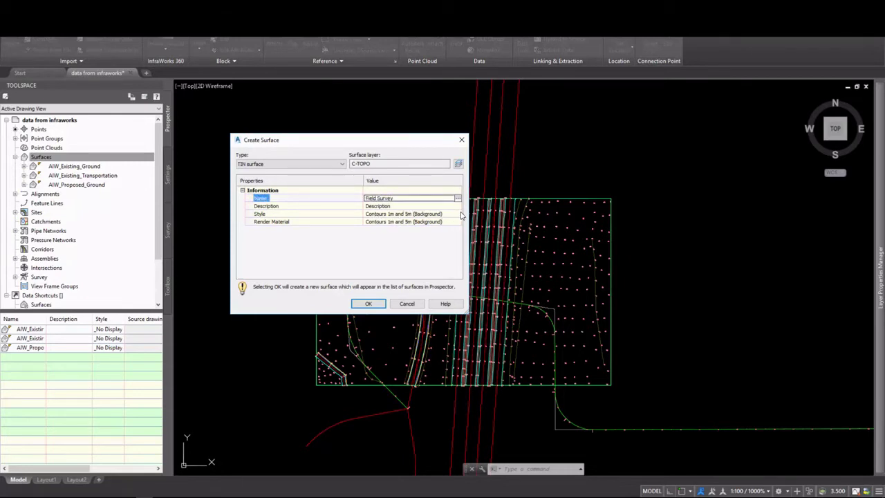
Give it the Contours 1m and 5m (Background) style, create it, and expand its Definition
{"action": "left_click", "coordinate": [456, 214]}
{"action": "left_click", "coordinate": [457, 214]}
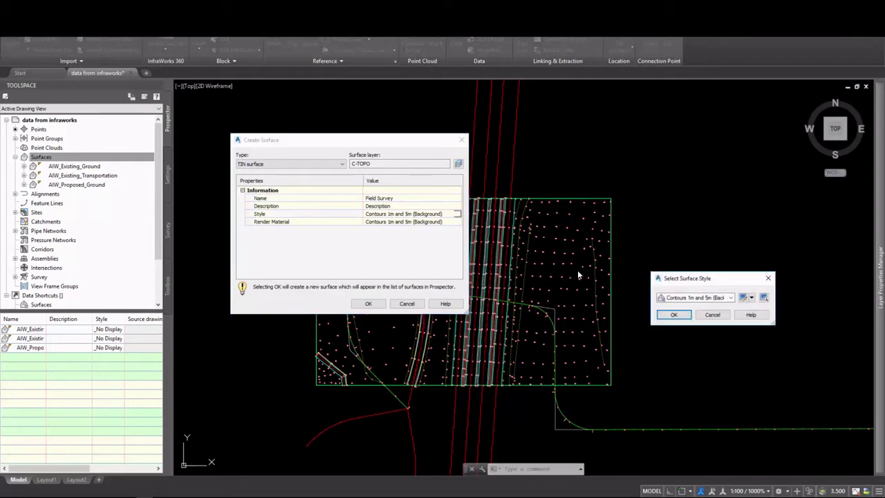
{"action": "left_click", "coordinate": [687, 298]}
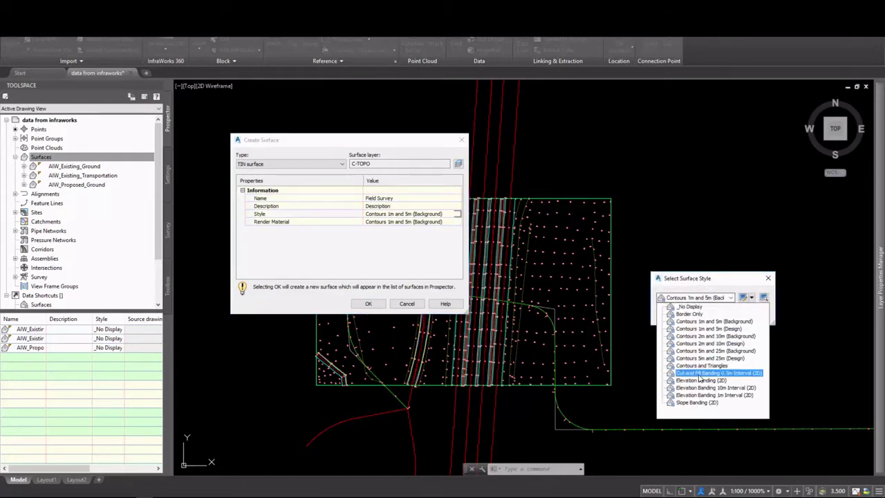
{"action": "left_click", "coordinate": [708, 327]}
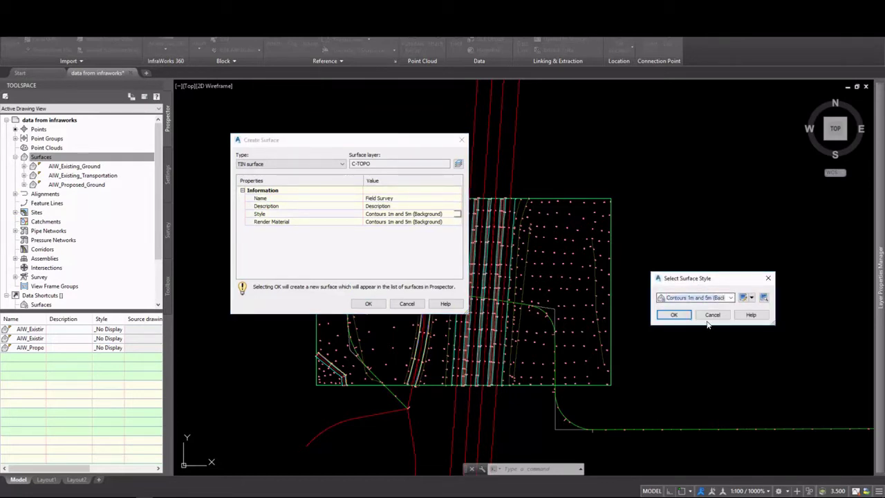
{"action": "left_click", "coordinate": [675, 314]}
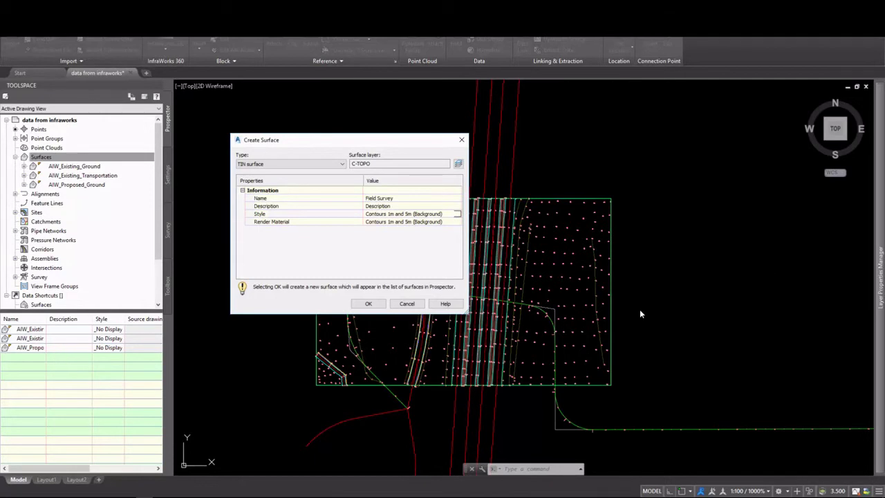
{"action": "left_click", "coordinate": [373, 305]}
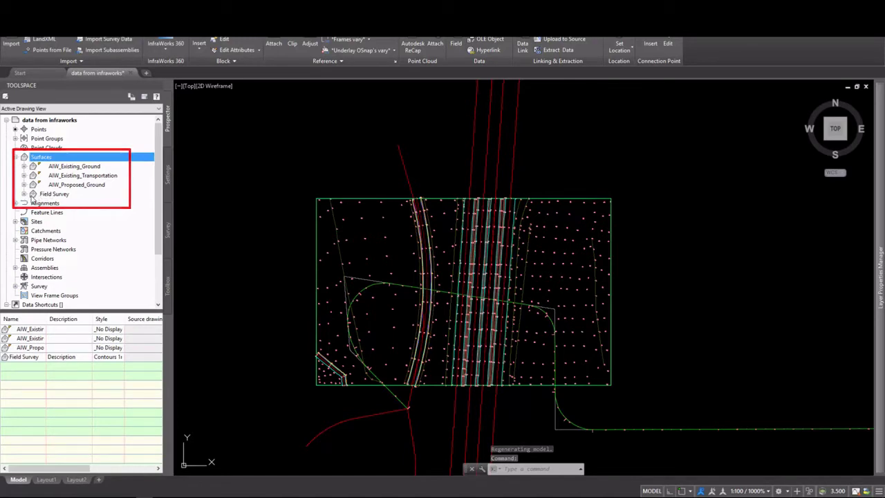
{"action": "left_click", "coordinate": [24, 194]}
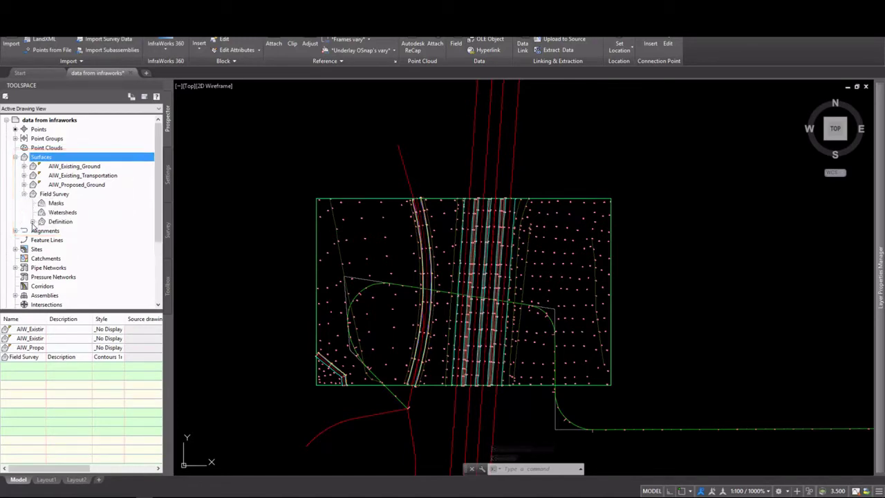
{"action": "left_click", "coordinate": [32, 221]}
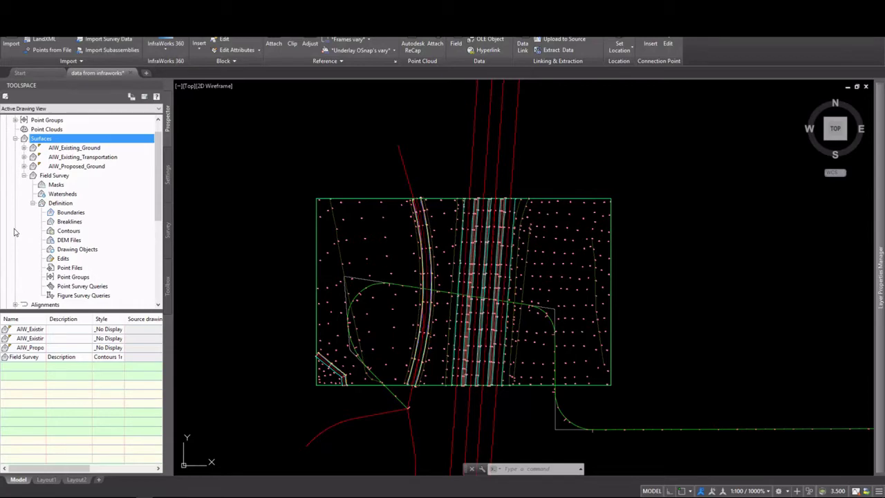
Add the _All Points point group to the Field Survey surface definition
{"action": "left_click", "coordinate": [67, 277]}
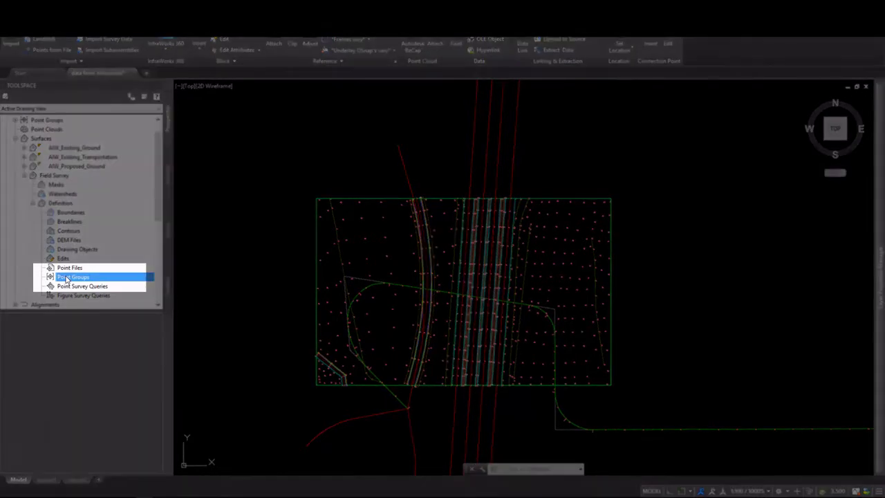
{"action": "right_click", "coordinate": [67, 278]}
{"action": "left_click", "coordinate": [91, 281]}
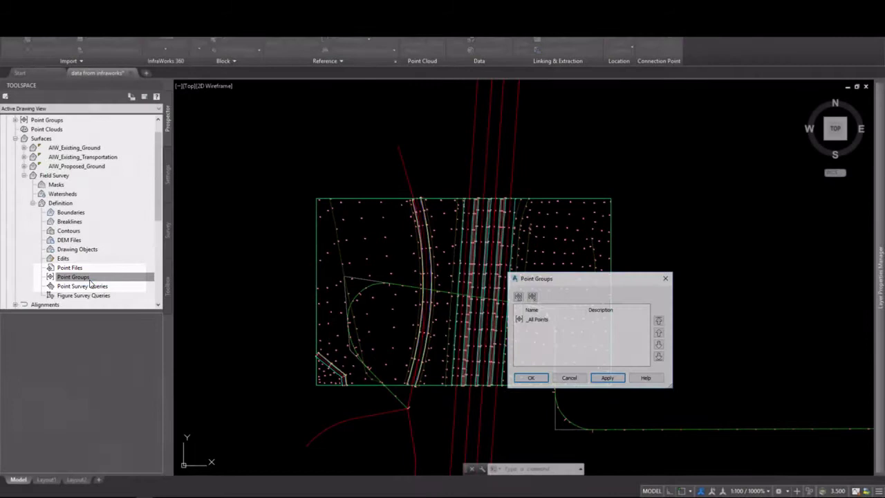
{"action": "left_click_drag", "start_coordinate": [553, 277], "coordinate": [376, 172]}
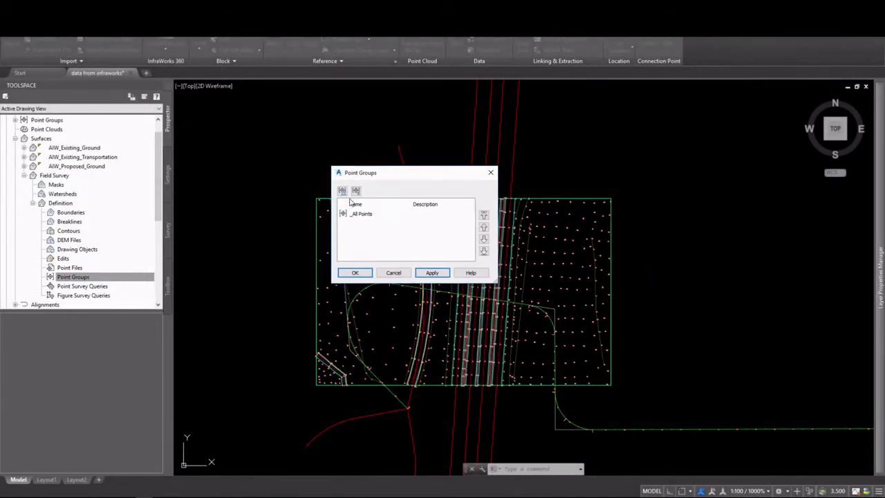
{"action": "left_click", "coordinate": [359, 216]}
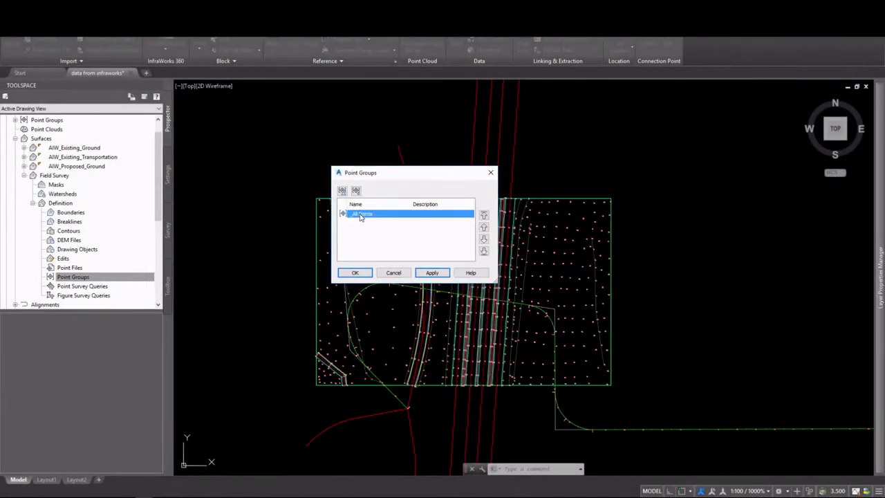
{"action": "left_click", "coordinate": [358, 273]}
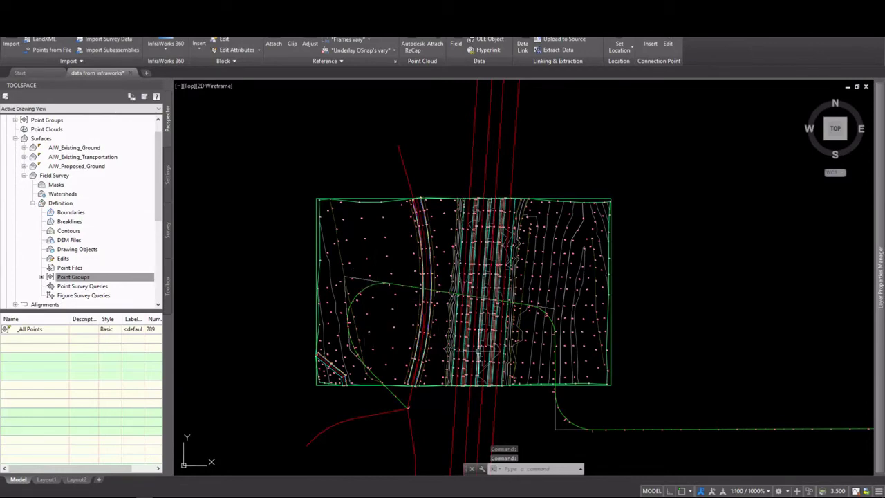
{"action": "scroll", "coordinate": [463, 343], "scroll_direction": "up", "scroll_amount": 3}
{"action": "scroll", "coordinate": [463, 342], "scroll_direction": "up", "scroll_amount": 2}
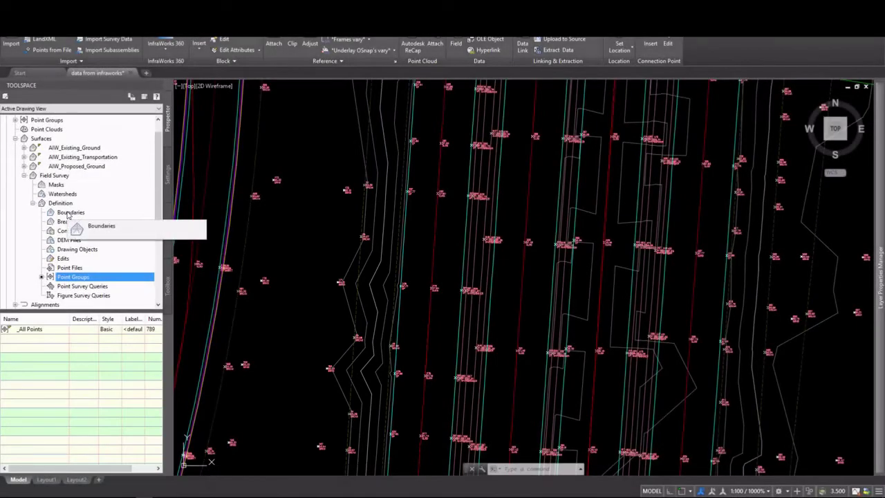
Add an outer boundary named Extents from the green site rectangle, then begin adding breaklines
{"action": "left_click", "coordinate": [69, 212]}
{"action": "right_click", "coordinate": [67, 215]}
{"action": "left_click", "coordinate": [86, 219]}
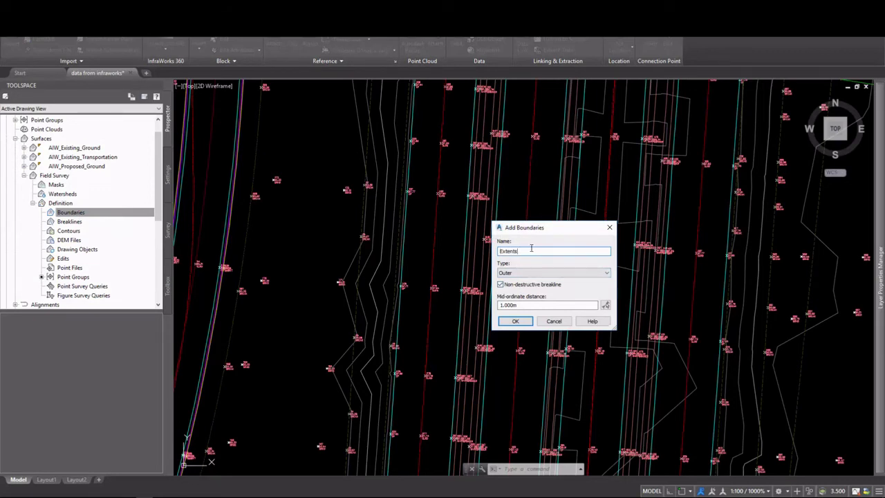
{"action": "left_click", "coordinate": [515, 321]}
{"action": "scroll", "coordinate": [261, 203], "scroll_direction": "down", "scroll_amount": 3}
{"action": "left_click", "coordinate": [282, 158]}
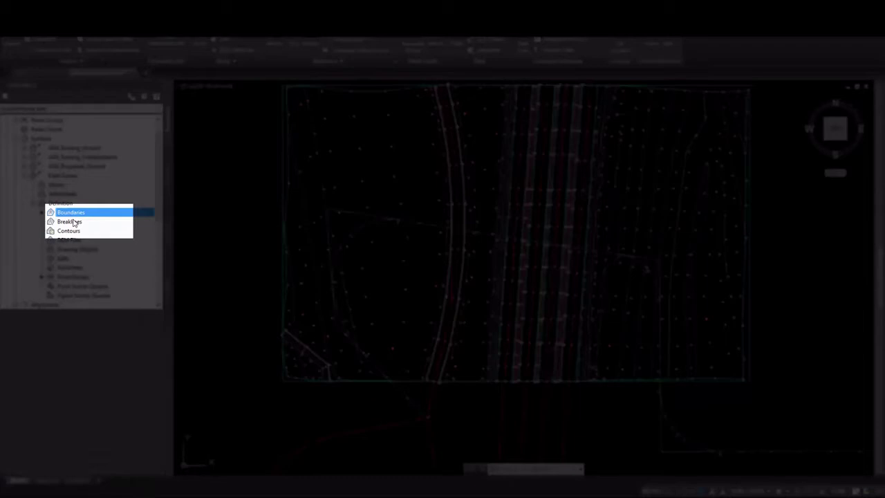
{"action": "right_click", "coordinate": [69, 221]}
{"action": "left_click", "coordinate": [93, 229]}
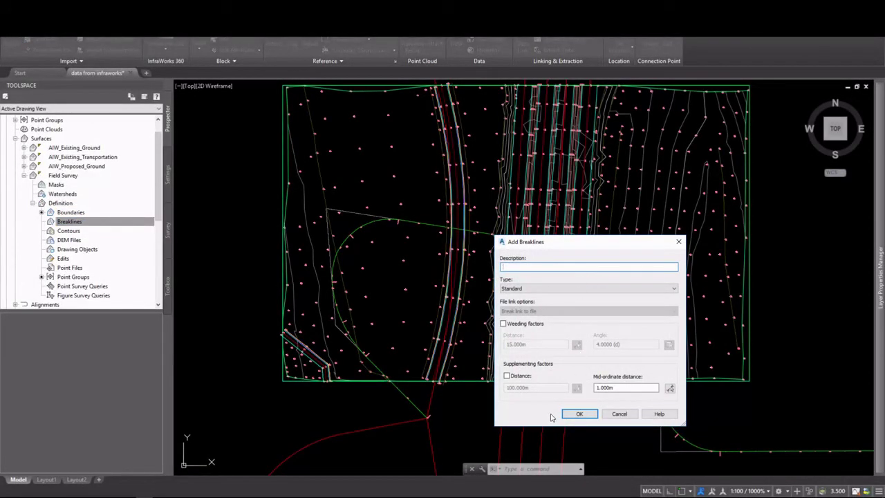
Window-select the 47 breakline polylines across the surface to create Breakline set1
{"action": "left_click", "coordinate": [579, 414]}
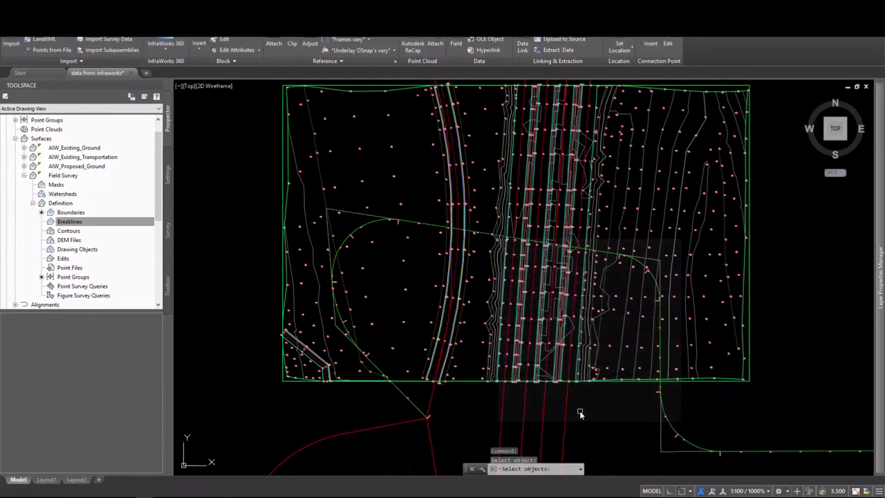
{"action": "scroll", "coordinate": [466, 406], "scroll_direction": "down", "scroll_amount": 2}
{"action": "left_click", "coordinate": [332, 182]}
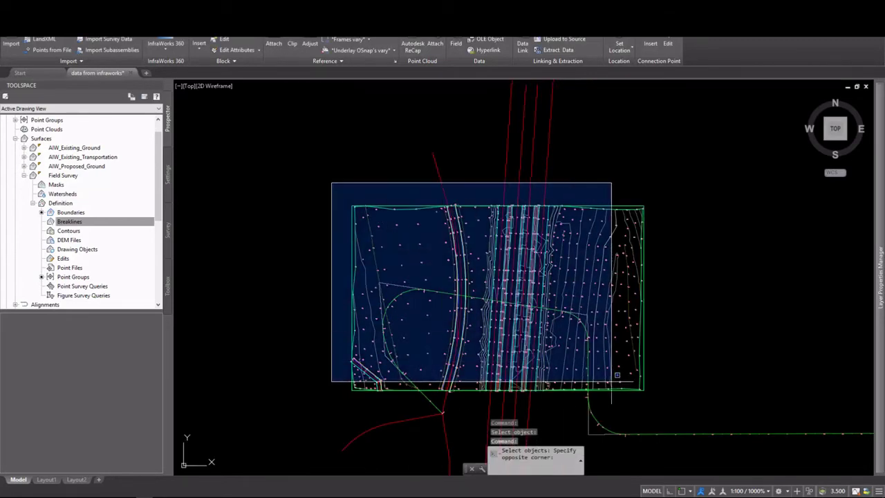
{"action": "left_click", "coordinate": [671, 410]}
{"action": "scroll", "coordinate": [652, 325], "scroll_direction": "up", "scroll_amount": 2}
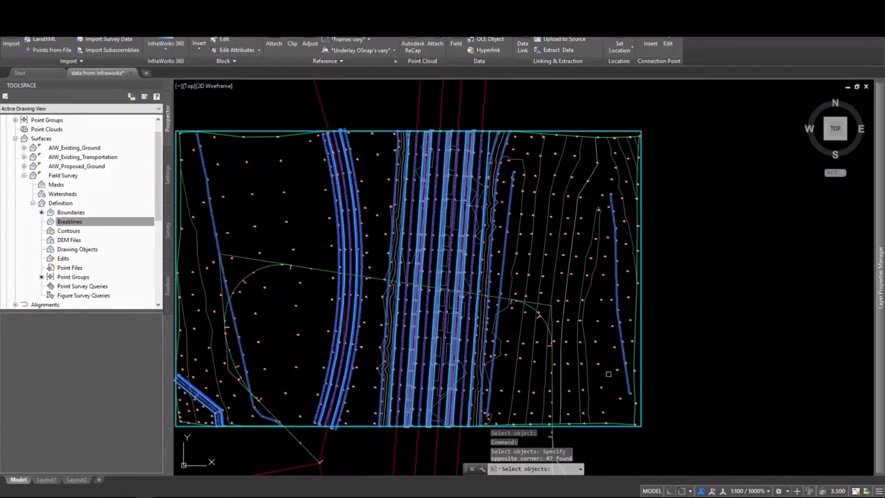
{"action": "scroll", "coordinate": [625, 270], "scroll_direction": "down", "scroll_amount": 2}
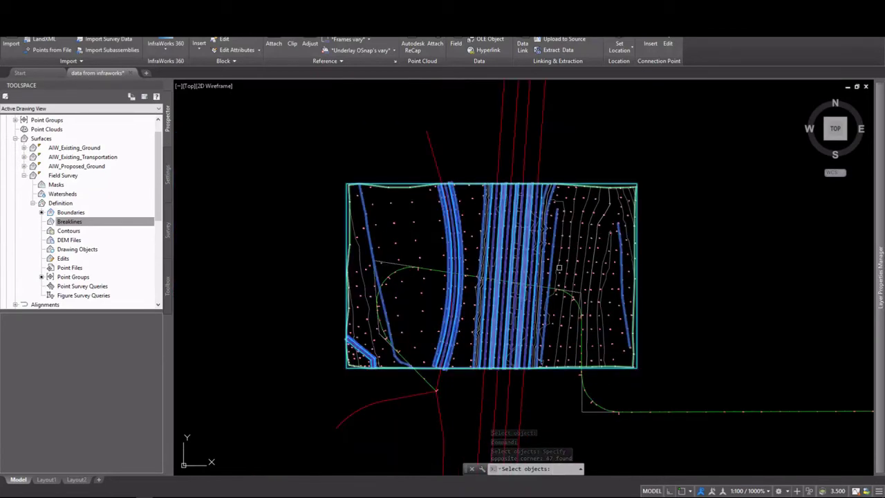
{"action": "key", "text": "Return"}
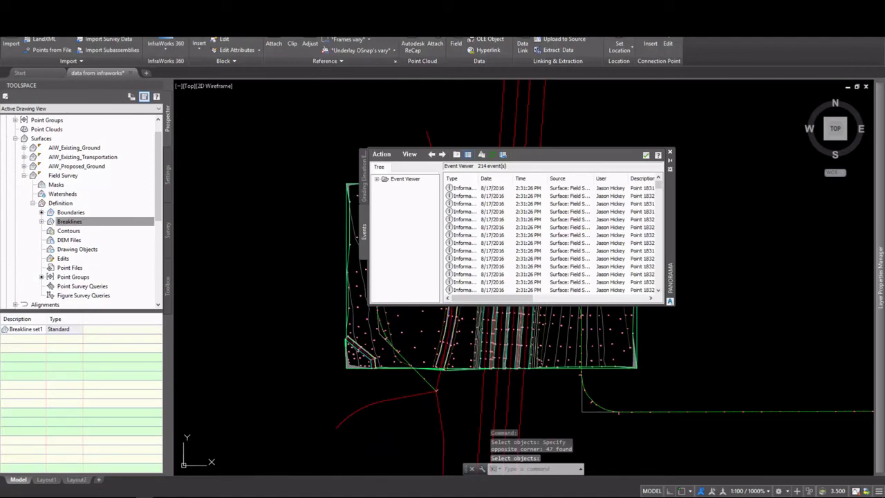
{"action": "left_click", "coordinate": [669, 151]}
{"action": "scroll", "coordinate": [652, 202], "scroll_direction": "up", "scroll_amount": 3}
{"action": "scroll", "coordinate": [602, 122], "scroll_direction": "up", "scroll_amount": 5}
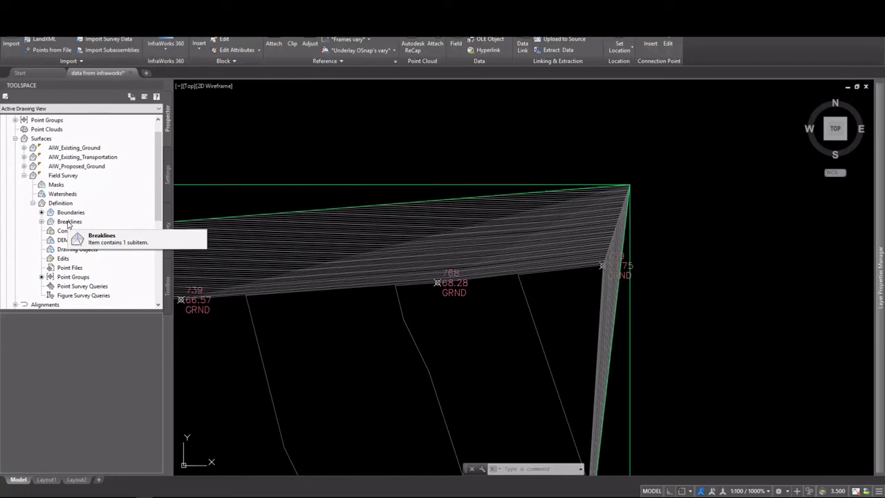
Delete the last breakline, the 5-vertex breakline 47, from Breakline set1
{"action": "left_click", "coordinate": [68, 222]}
{"action": "left_click", "coordinate": [41, 222]}
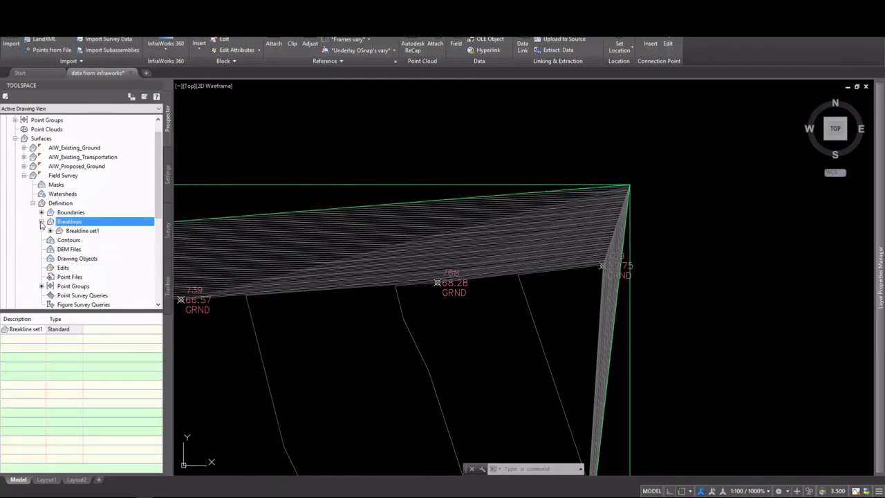
{"action": "left_click", "coordinate": [72, 231]}
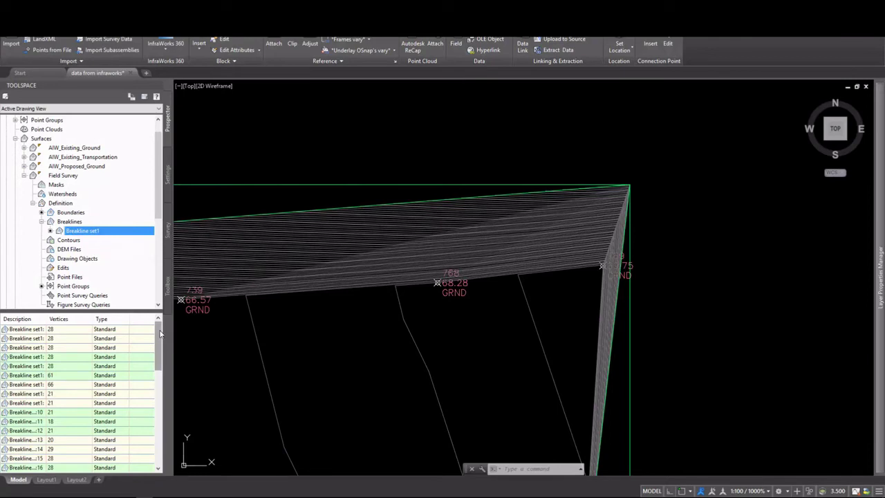
{"action": "left_click_drag", "start_coordinate": [159, 334], "coordinate": [151, 442]}
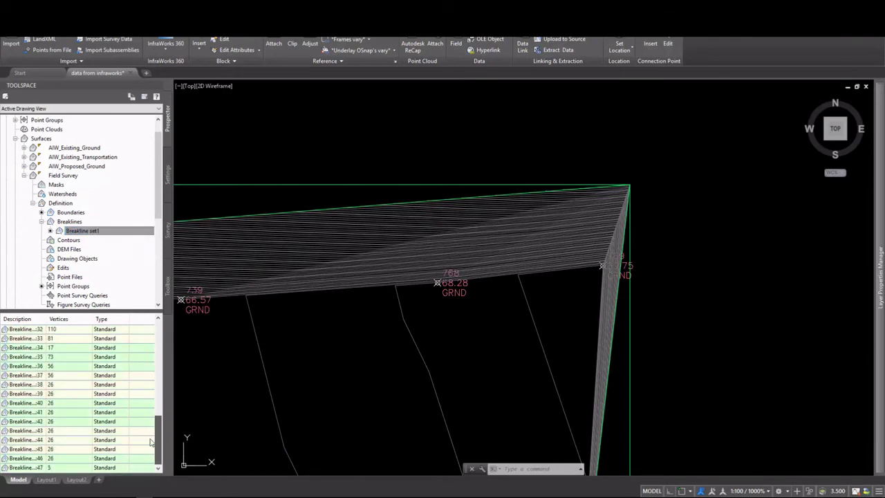
{"action": "right_click", "coordinate": [22, 468]}
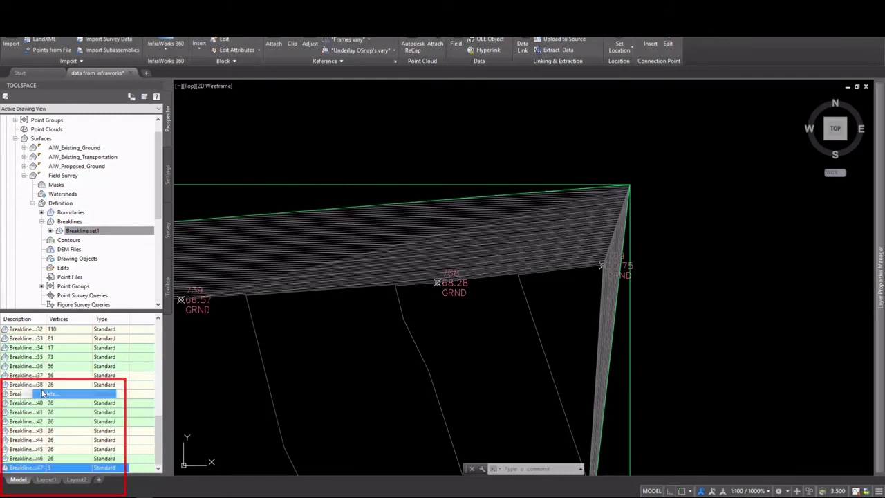
{"action": "left_click", "coordinate": [49, 393]}
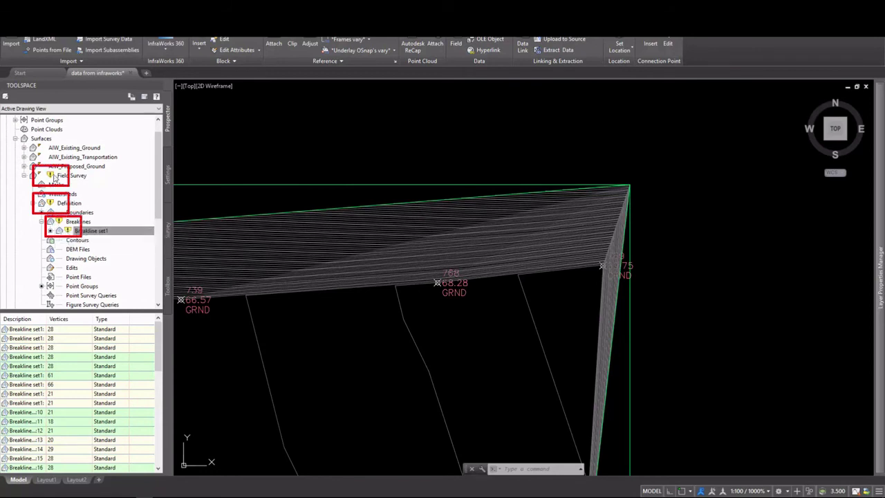
Rebuild the Field Survey surface and inspect its redrawn contours across the site
{"action": "right_click", "coordinate": [66, 175]}
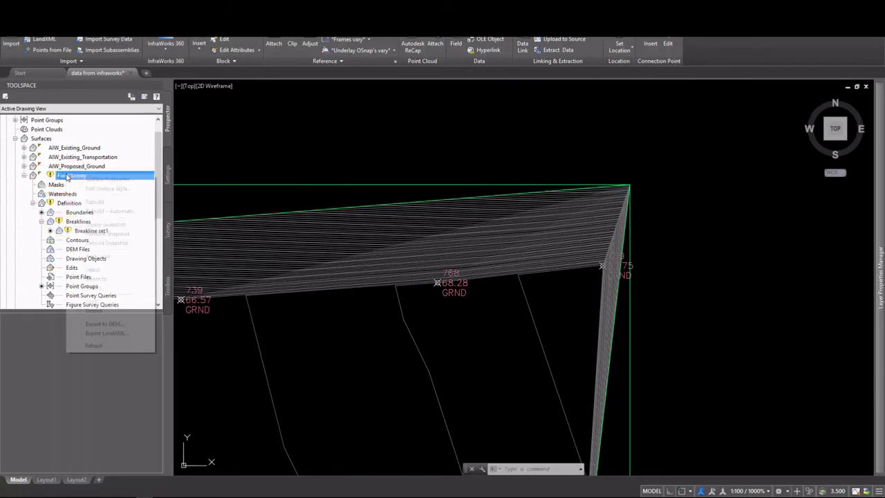
{"action": "left_click", "coordinate": [90, 200]}
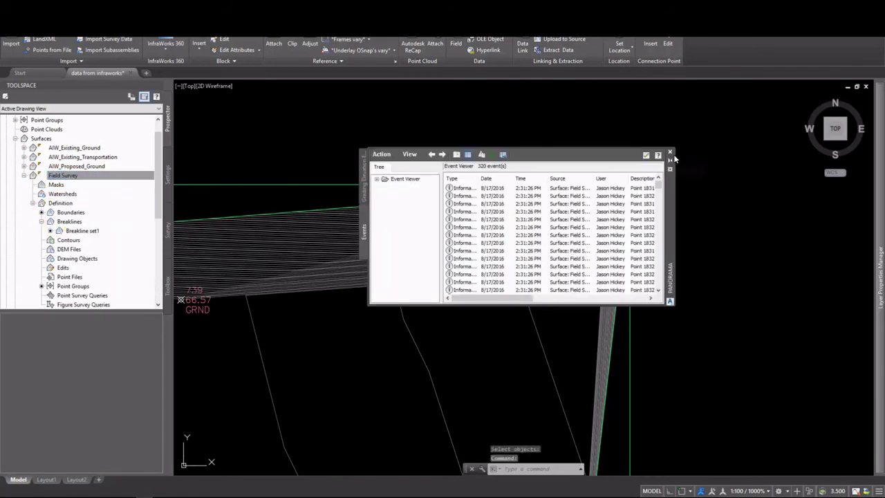
{"action": "left_click", "coordinate": [669, 154]}
{"action": "scroll", "coordinate": [684, 153], "scroll_direction": "up", "scroll_amount": 3}
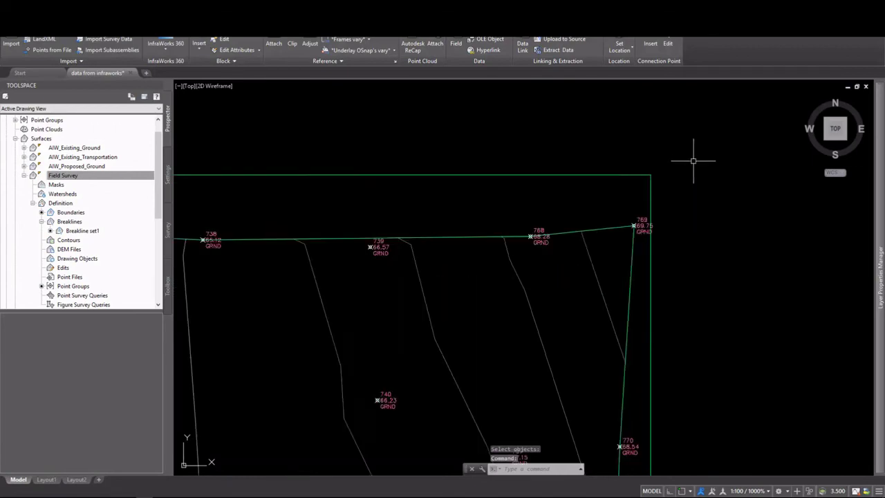
{"action": "scroll", "coordinate": [666, 162], "scroll_direction": "down", "scroll_amount": 5}
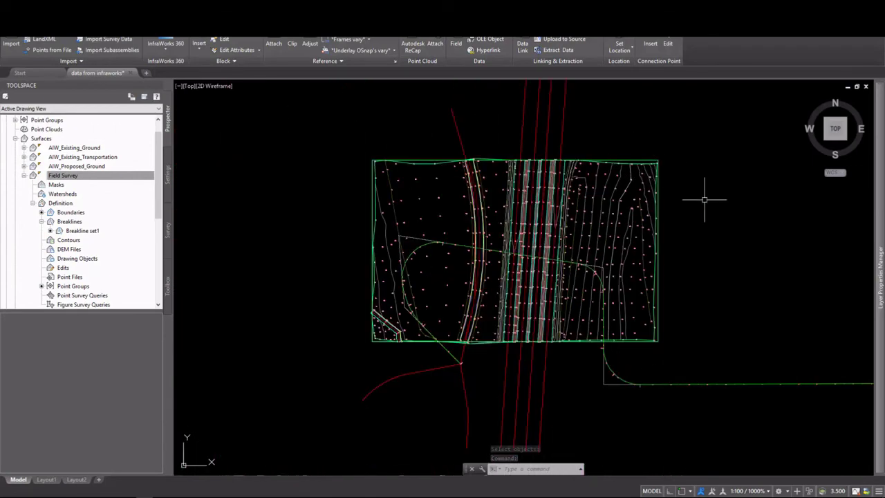
{"action": "scroll", "coordinate": [511, 276], "scroll_direction": "up", "scroll_amount": 5}
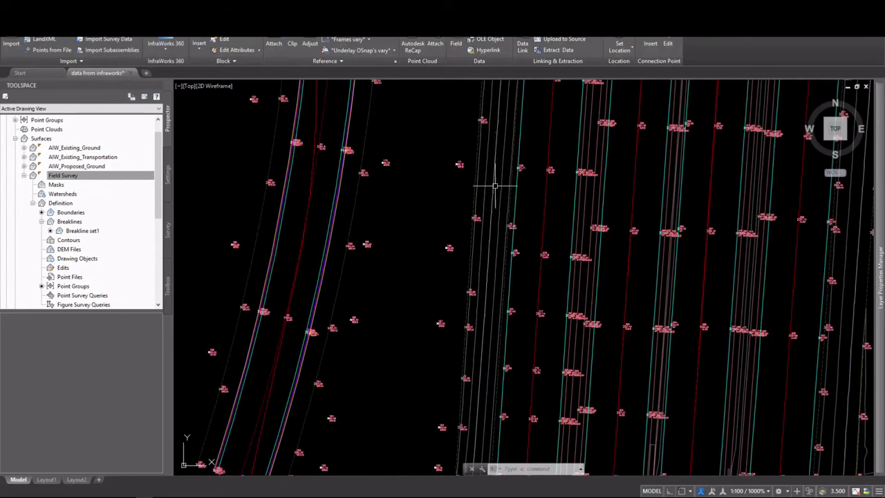
{"action": "scroll", "coordinate": [490, 262], "scroll_direction": "down", "scroll_amount": 5}
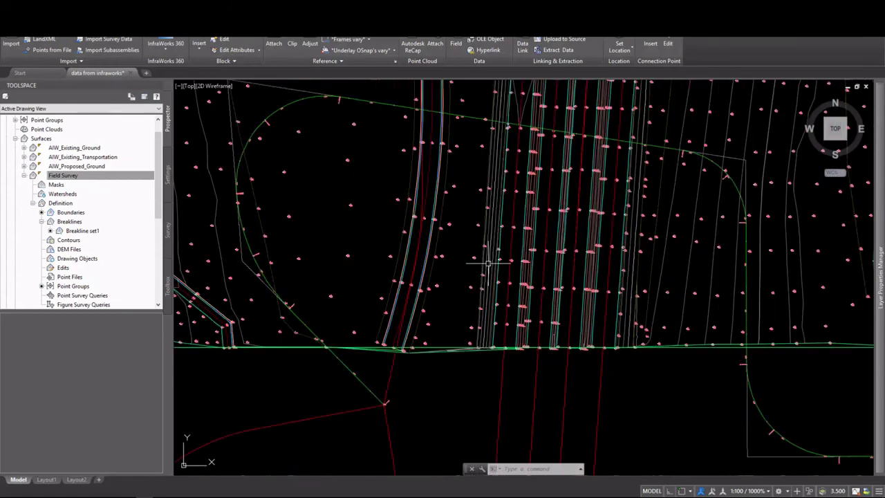
{"action": "scroll", "coordinate": [503, 200], "scroll_direction": "up", "scroll_amount": 2}
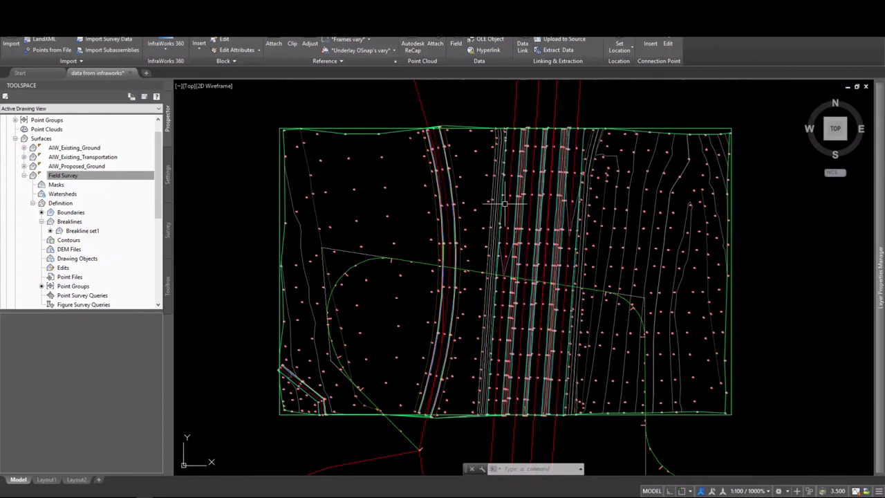
{"action": "scroll", "coordinate": [497, 206], "scroll_direction": "up", "scroll_amount": 2}
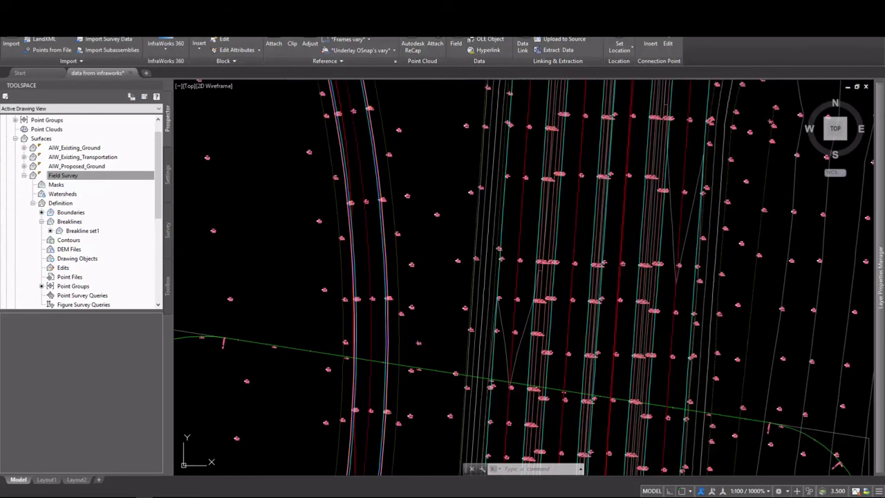
Open the Field Survey surface in the Object Viewer
{"action": "left_click", "coordinate": [497, 206]}
{"action": "right_click", "coordinate": [494, 207]}
{"action": "left_click", "coordinate": [529, 337]}
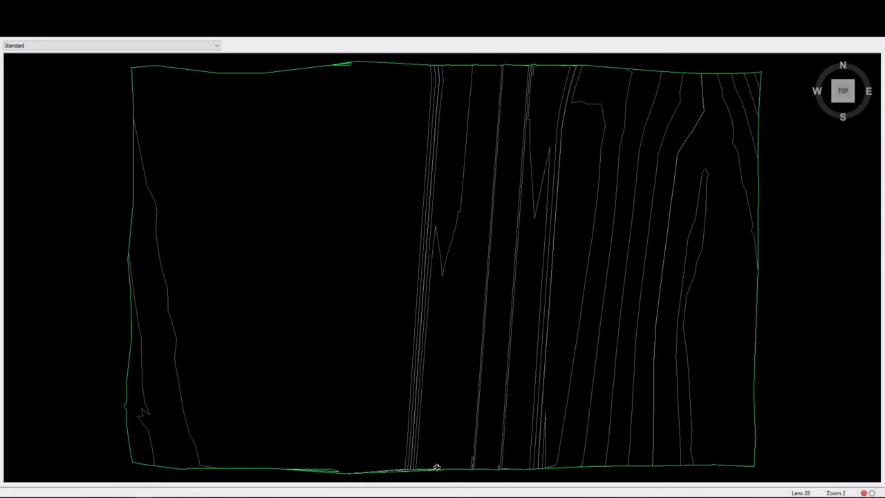
Orbit, zoom and pan the shaded terrain to a near-horizontal view of its slopes
{"action": "left_click_drag", "start_coordinate": [437, 467], "coordinate": [445, 297]}
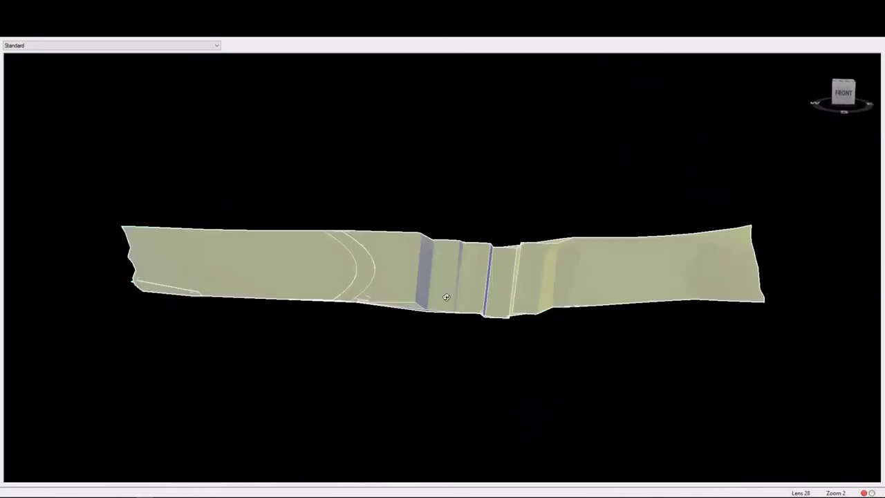
{"action": "scroll", "coordinate": [492, 308], "scroll_direction": "up", "scroll_amount": 3}
{"action": "left_click_drag", "start_coordinate": [470, 332], "coordinate": [308, 296]}
{"action": "scroll", "coordinate": [236, 330], "scroll_direction": "up", "scroll_amount": 2}
{"action": "right_click", "coordinate": [228, 320]}
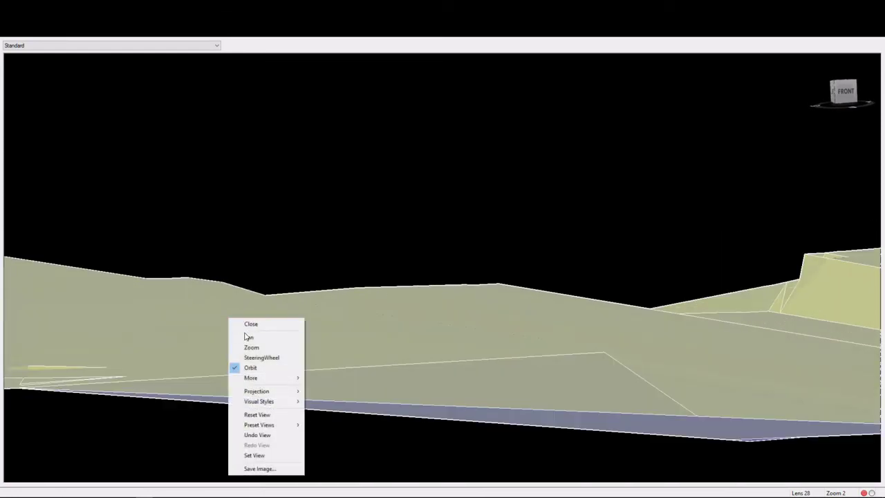
{"action": "left_click", "coordinate": [273, 336]}
{"action": "left_click_drag", "start_coordinate": [203, 339], "coordinate": [816, 287]}
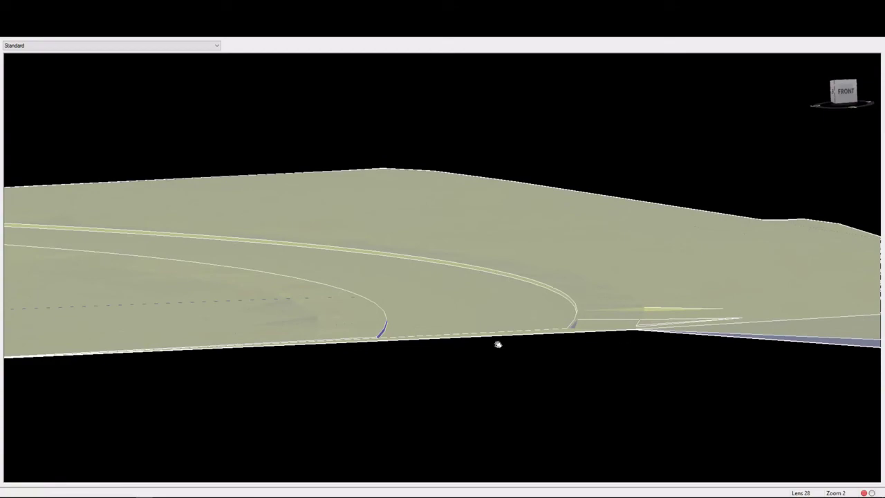